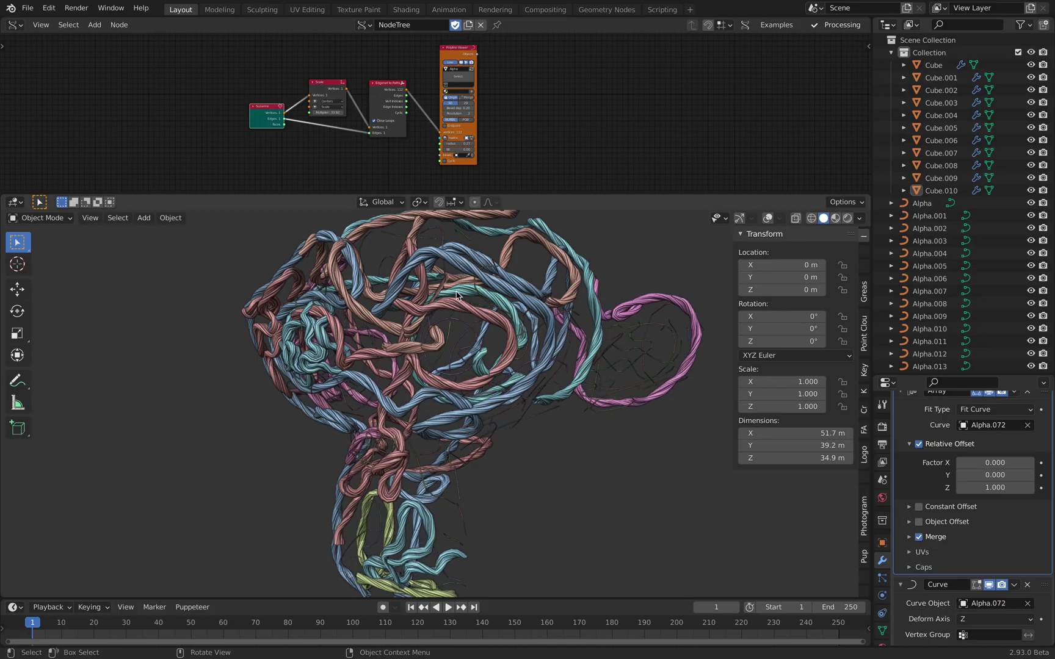
Step: Enlarge the node editor, spread out the Scale and Edgenet to Paths nodes, and widen Edgenet to Paths to show its full title
middle_click_drag(457, 296, 522, 290)
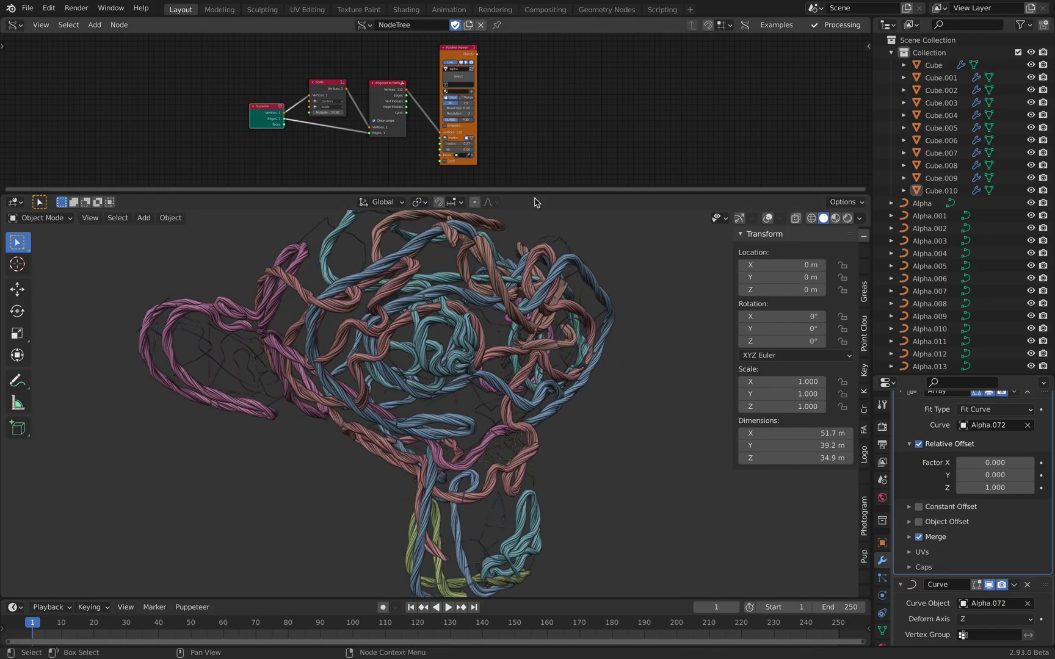
left_click_drag(533, 196, 533, 267)
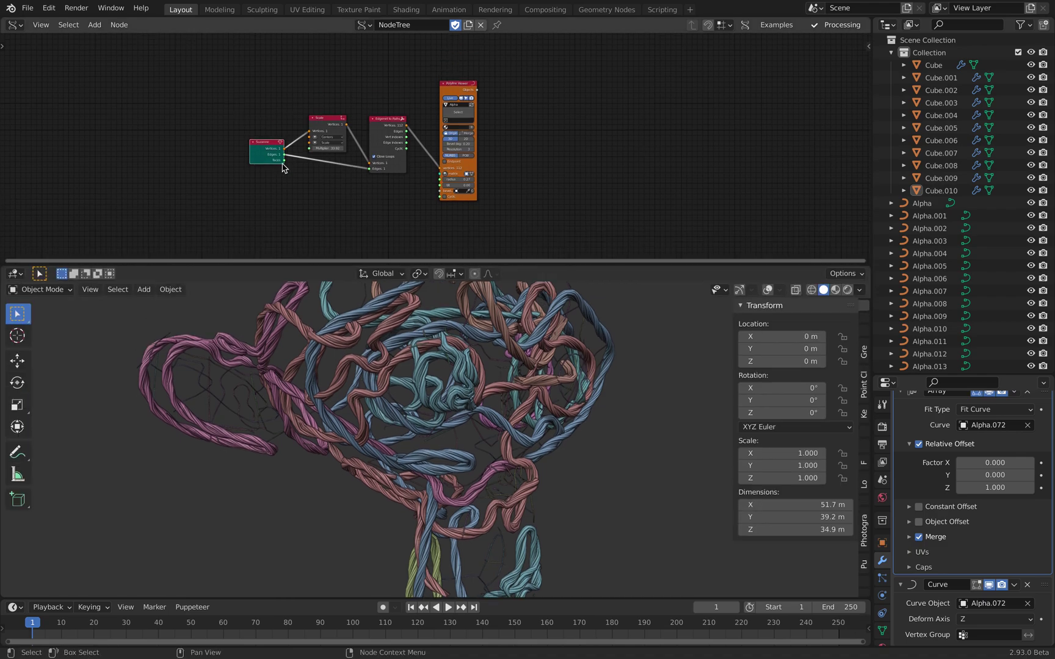
scroll(283, 159, "up", 2)
scroll(282, 159, "up", 1)
left_click_drag(158, 141, 148, 143)
left_click_drag(268, 102, 258, 97)
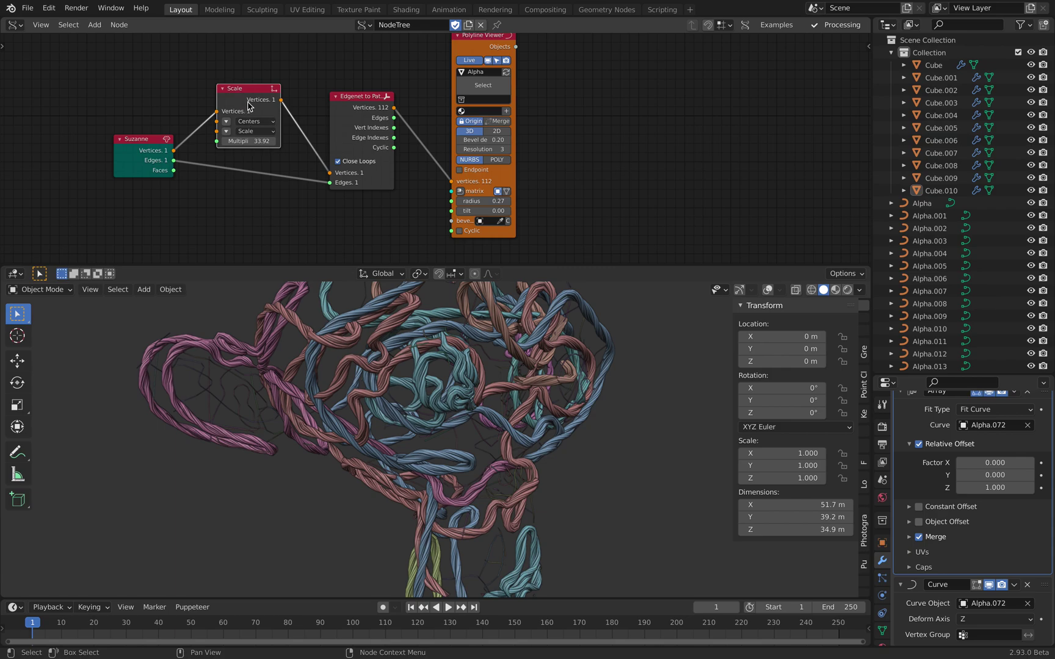
left_click_drag(338, 110, 345, 107)
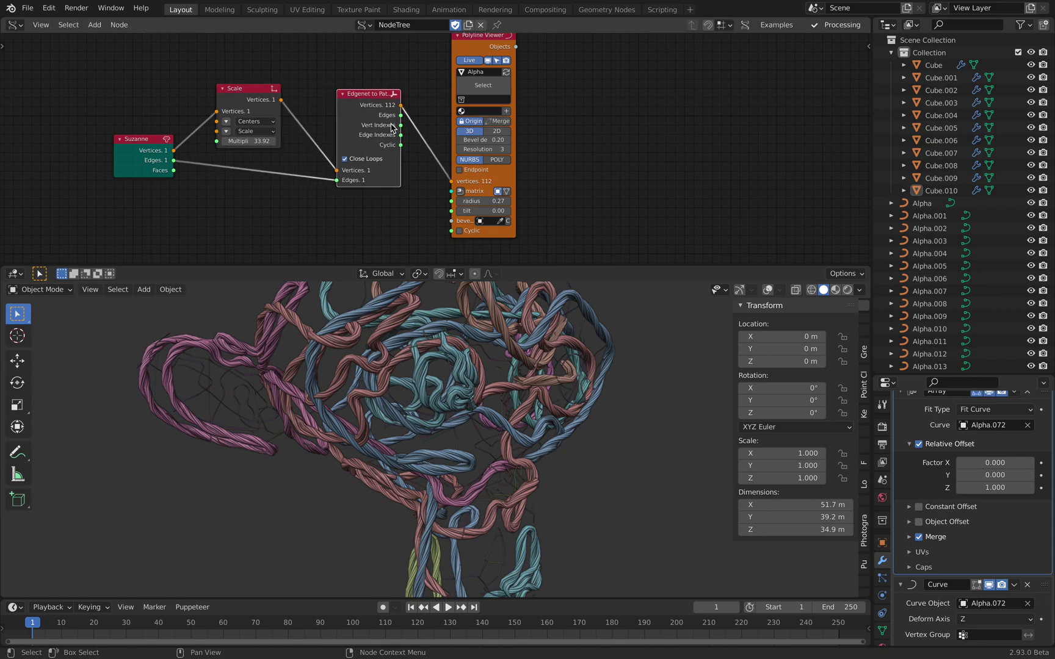
left_click_drag(399, 97, 408, 95)
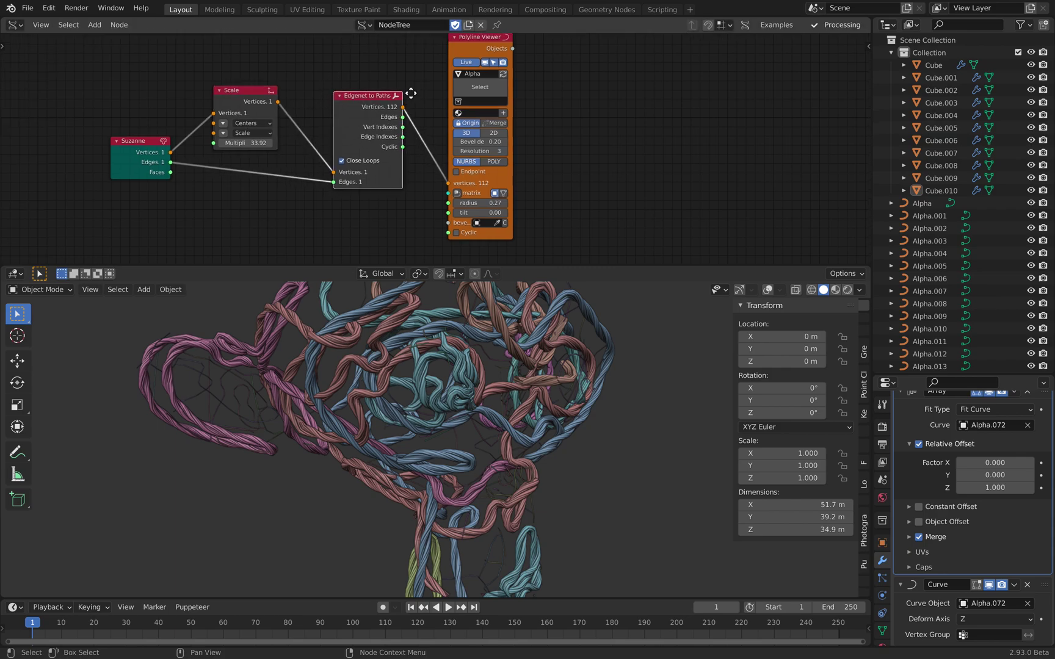
scroll(426, 141, "down", 2)
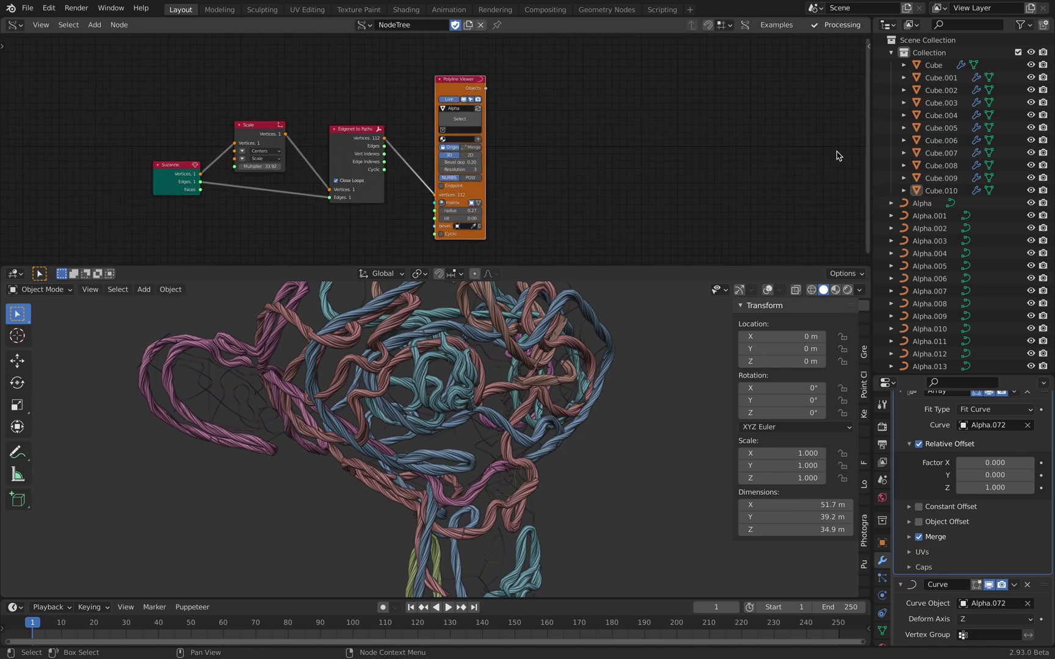
Step: Show the viewport overlays and select the generated curve Alpha.092 inside the monkey's pink ear
left_click_drag(1050, 67, 1045, 91)
left_click(929, 230)
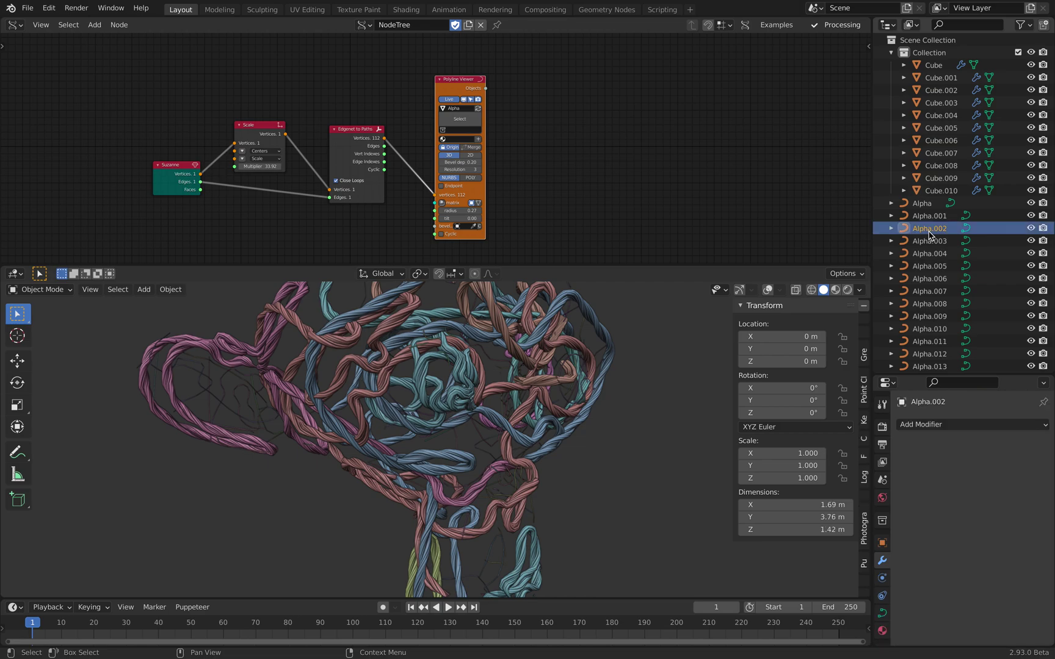
left_click(572, 450)
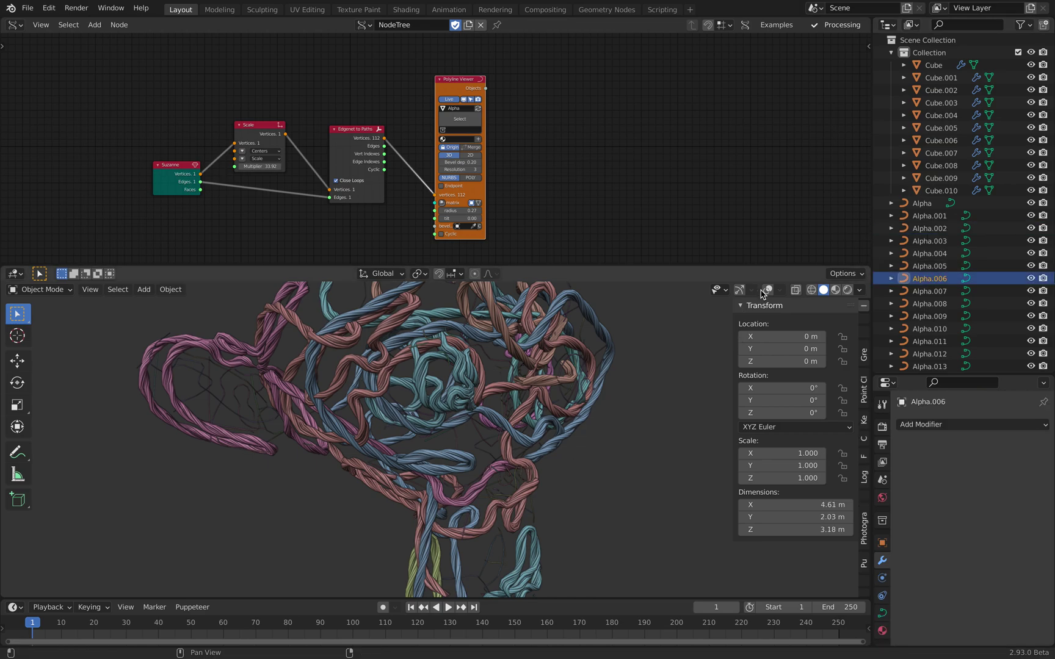
left_click(767, 291)
left_click(592, 455)
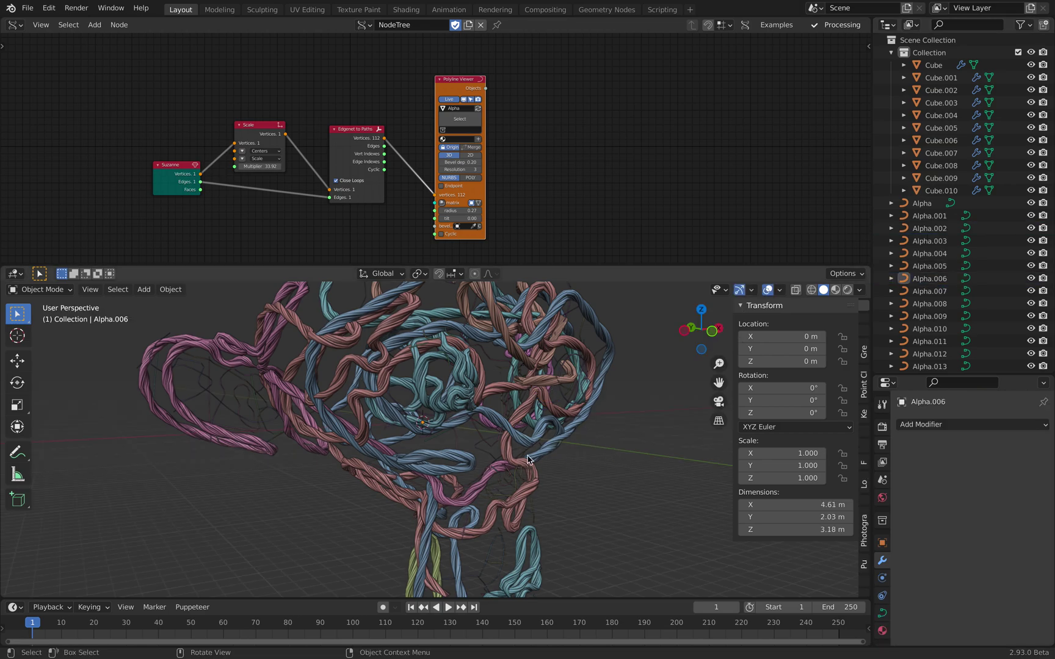
left_click(483, 444)
left_click(261, 408)
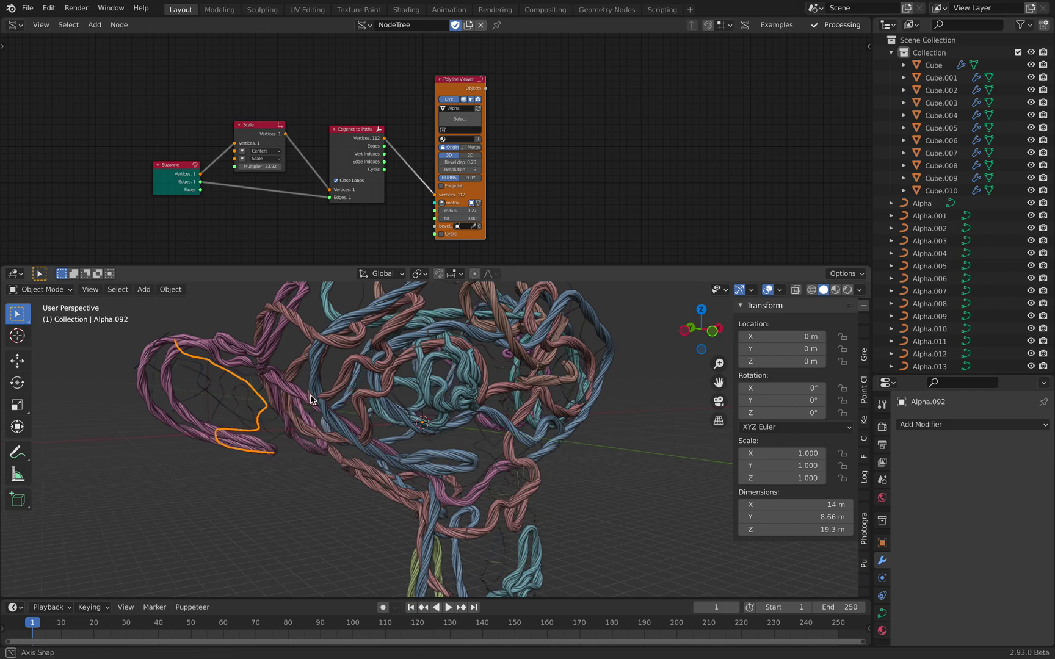
middle_click_drag(410, 401, 240, 391)
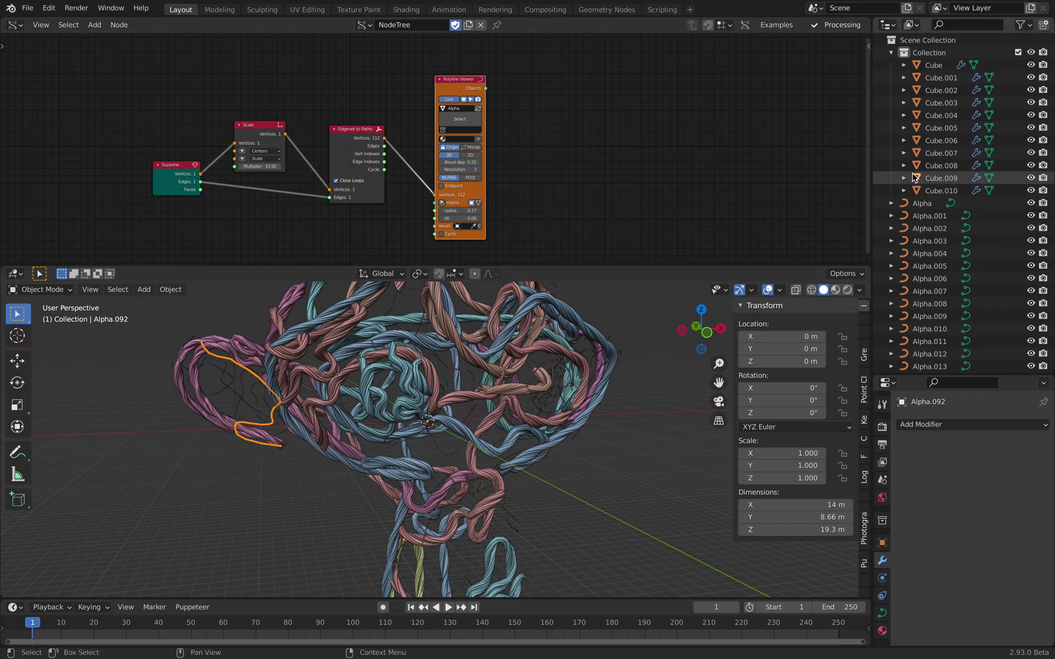
Step: Select the rope objects Cube and Cube.001 one after the other to see which part of the head each covers
left_click(928, 66)
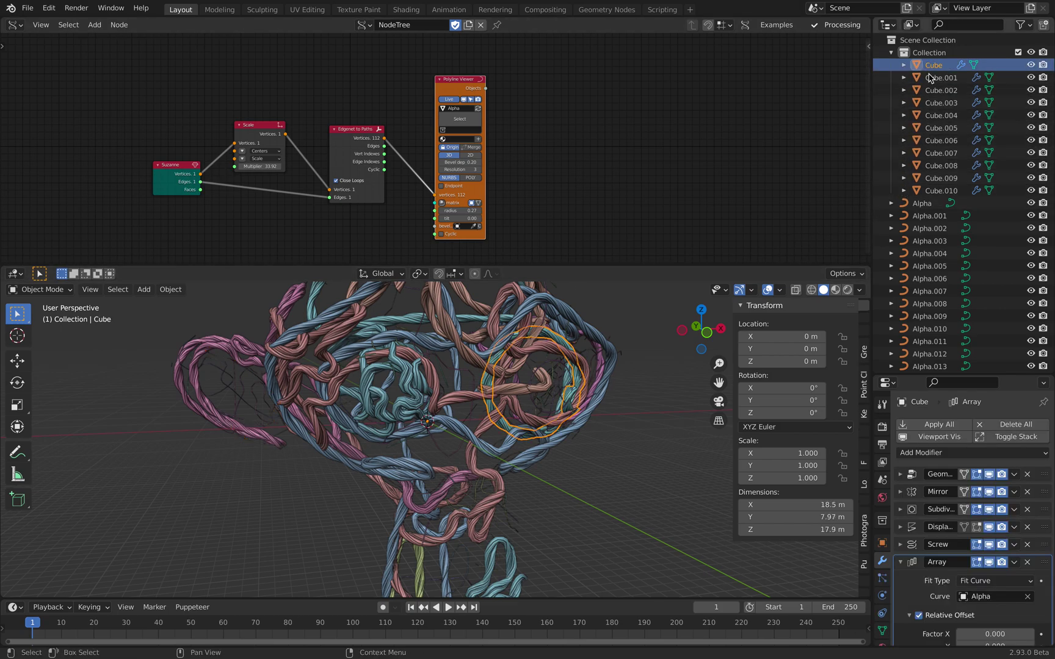
left_click(935, 78)
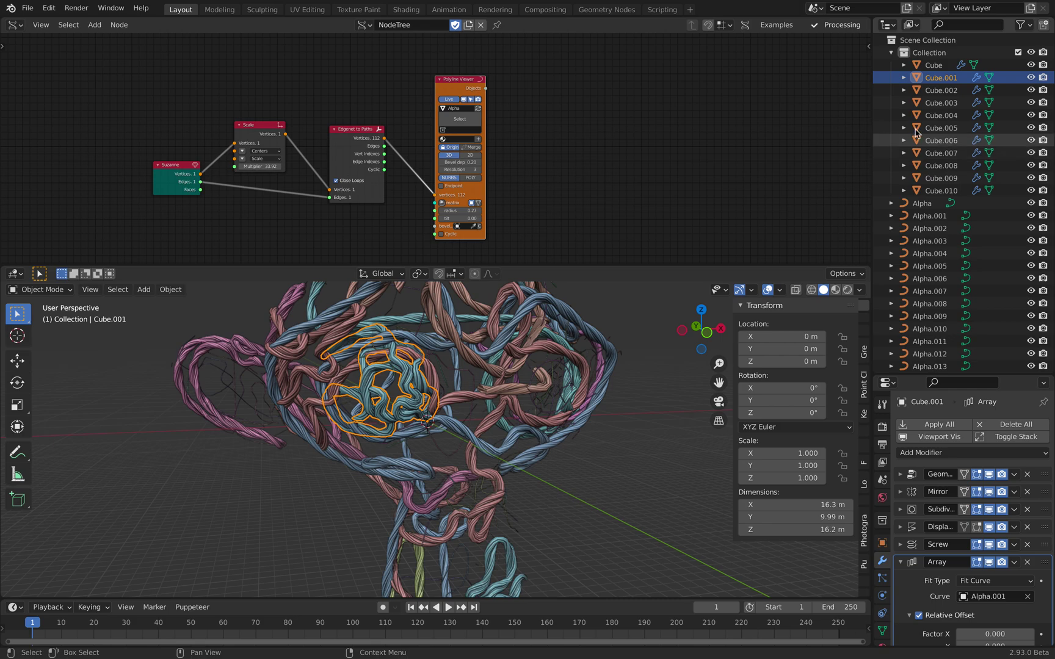
middle_click_drag(483, 434, 494, 447)
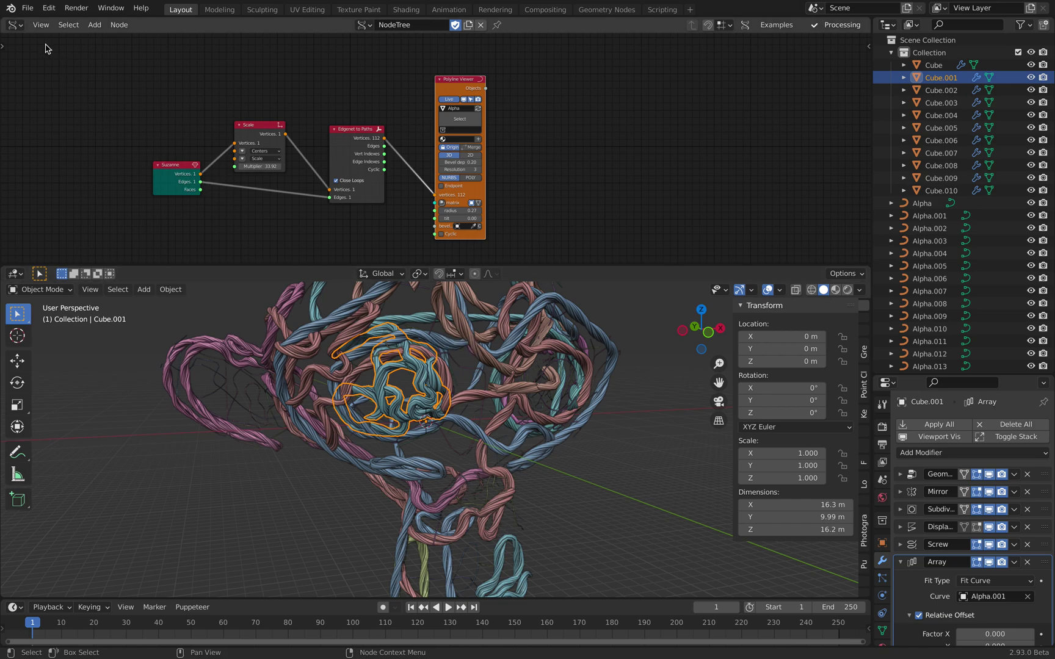
Step: Change the Sverchok node area to the Geometry Node Editor and display the node tree of Cube.001's GeometryNodes modifier in a taller area
left_click(15, 24)
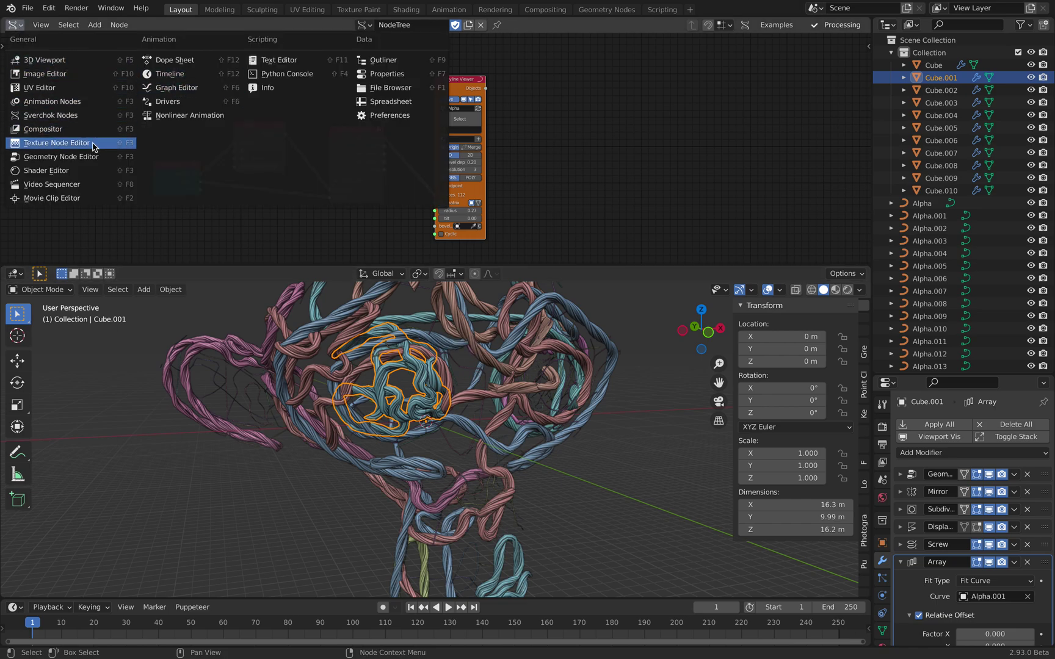
left_click(92, 157)
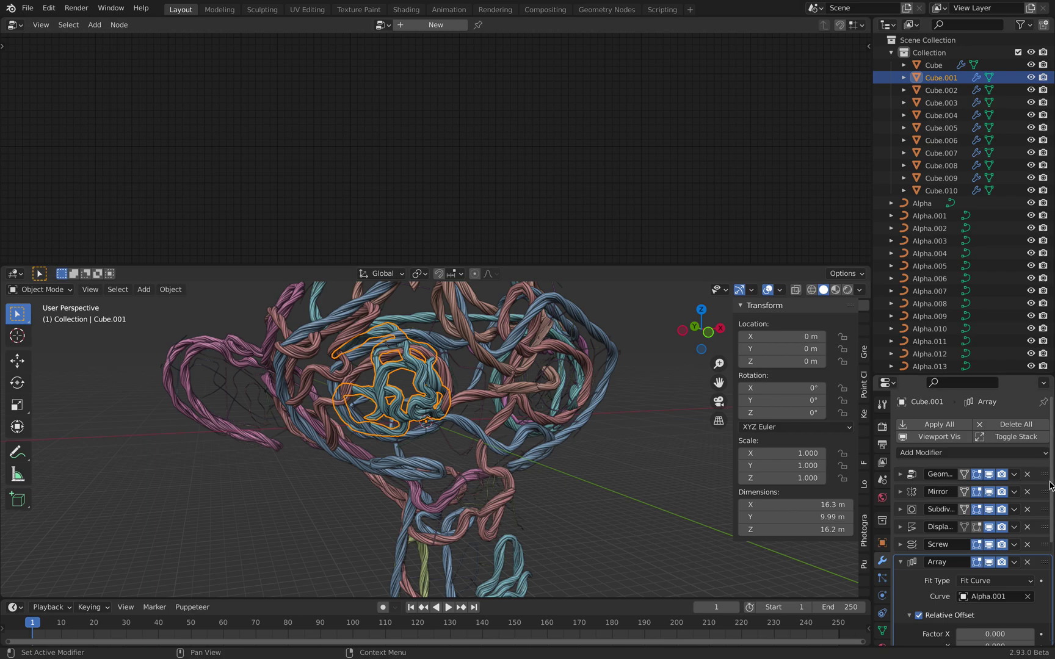
left_click(1046, 480)
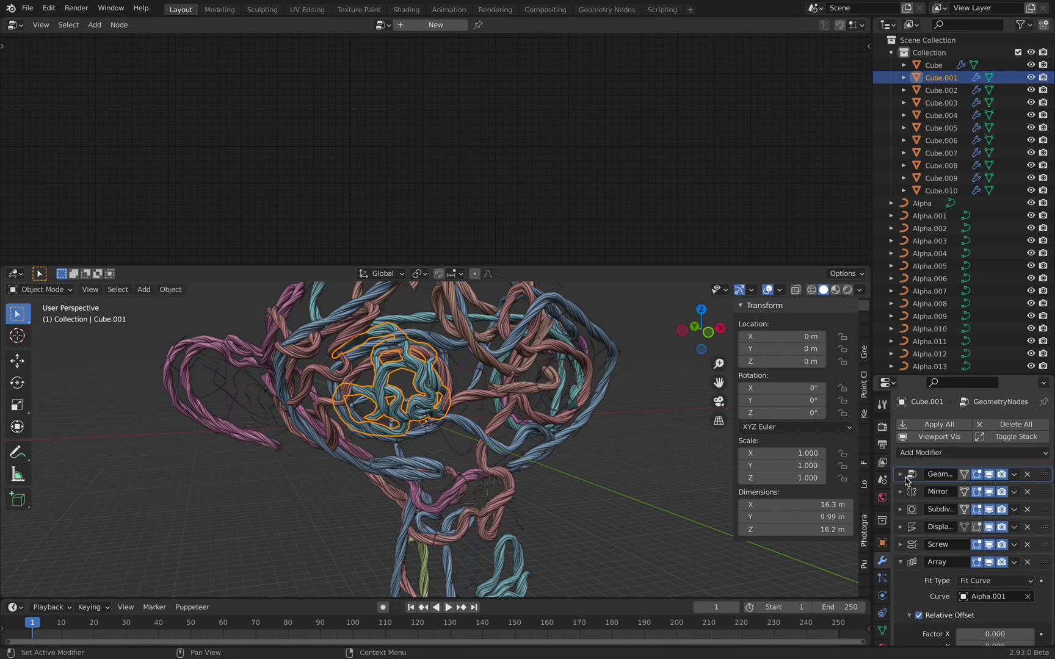
key("Home")
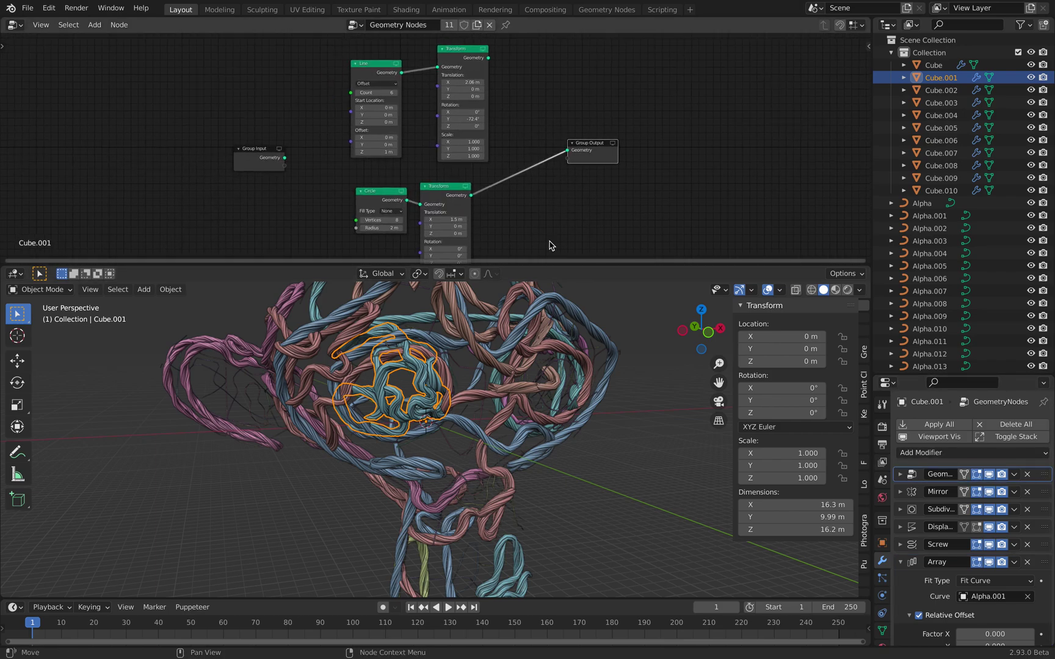
left_click_drag(553, 267, 556, 332)
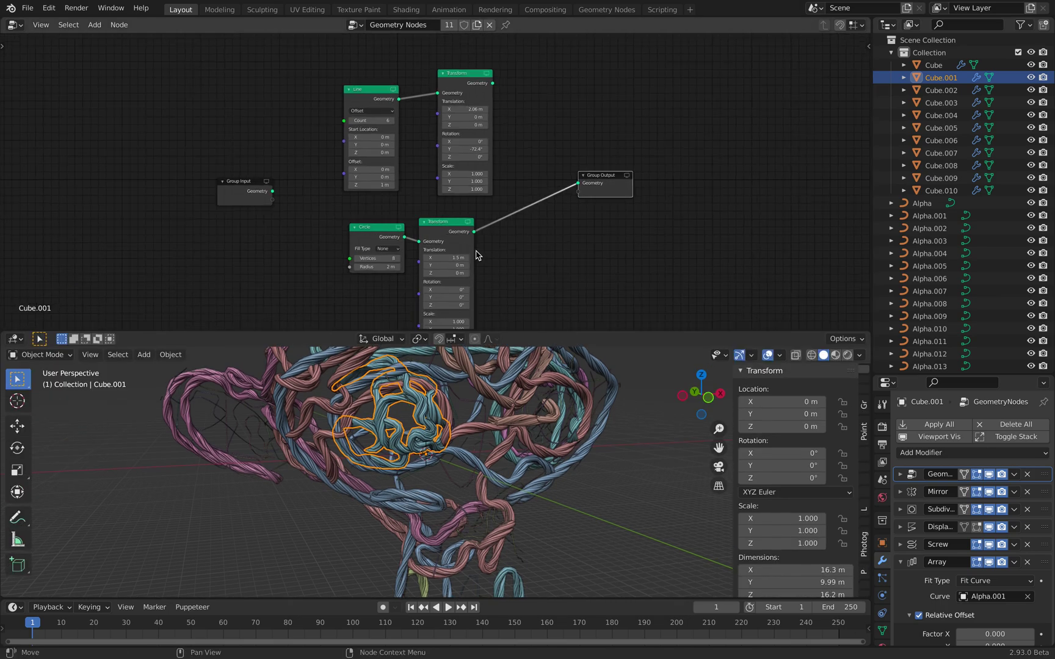
key("Home")
Step: Move the Circle node and its connected Transform node further apart to tidy the node tree
left_click_drag(370, 239, 362, 227)
left_click_drag(430, 237, 461, 226)
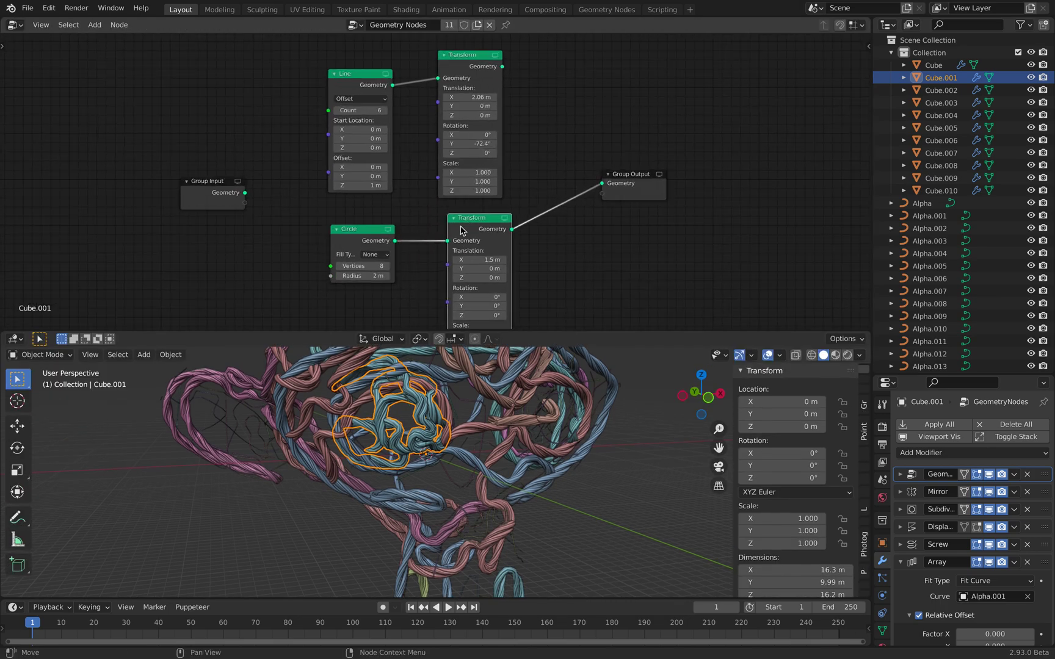
middle_click_drag(424, 246, 432, 213)
middle_click_drag(597, 386, 457, 398)
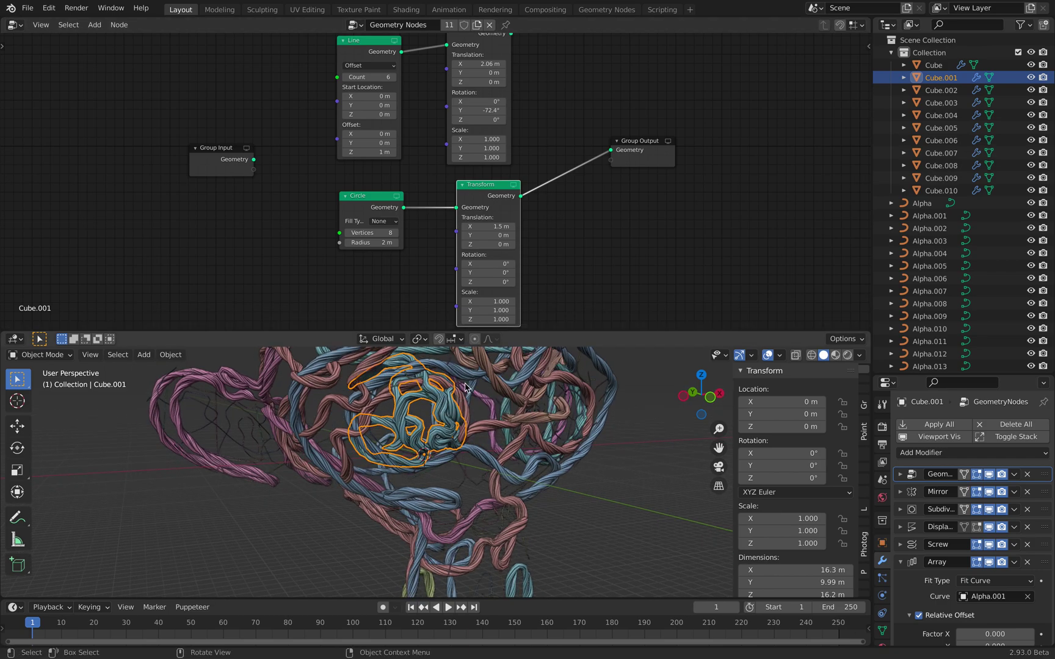
left_click_drag(532, 336, 532, 329)
middle_click_drag(515, 133, 505, 161)
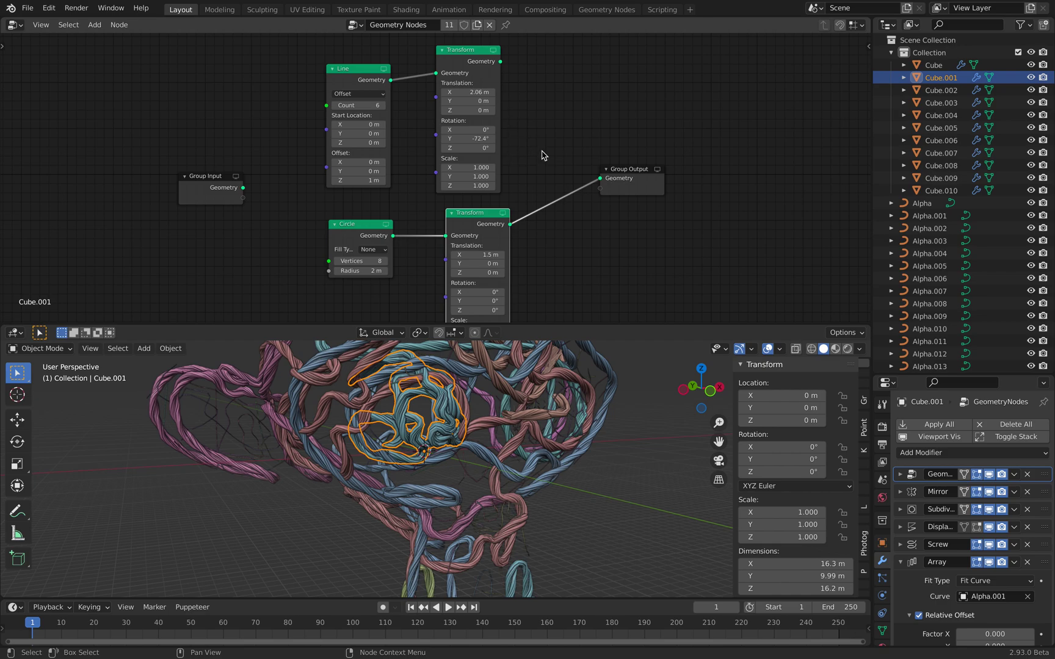
Step: Enlarge the properties area, expand Cube.001's Screw modifier, set its Screw value to 6 m and then lower it to 4.2 m
left_click_drag(945, 374, 940, 177)
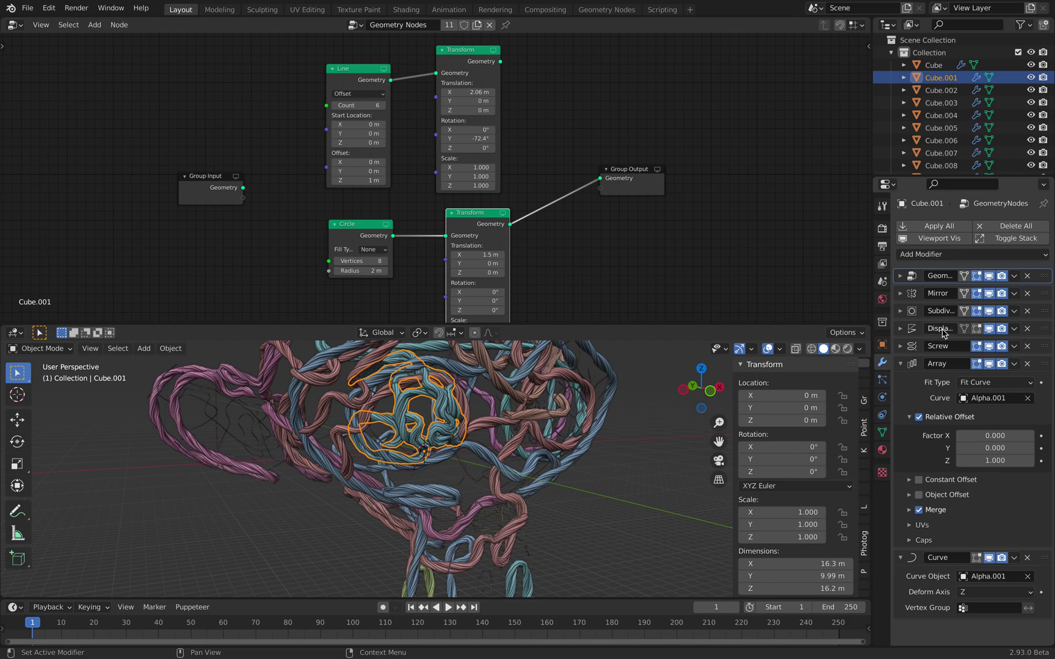
left_click(901, 346)
left_click(901, 350)
left_click(901, 349)
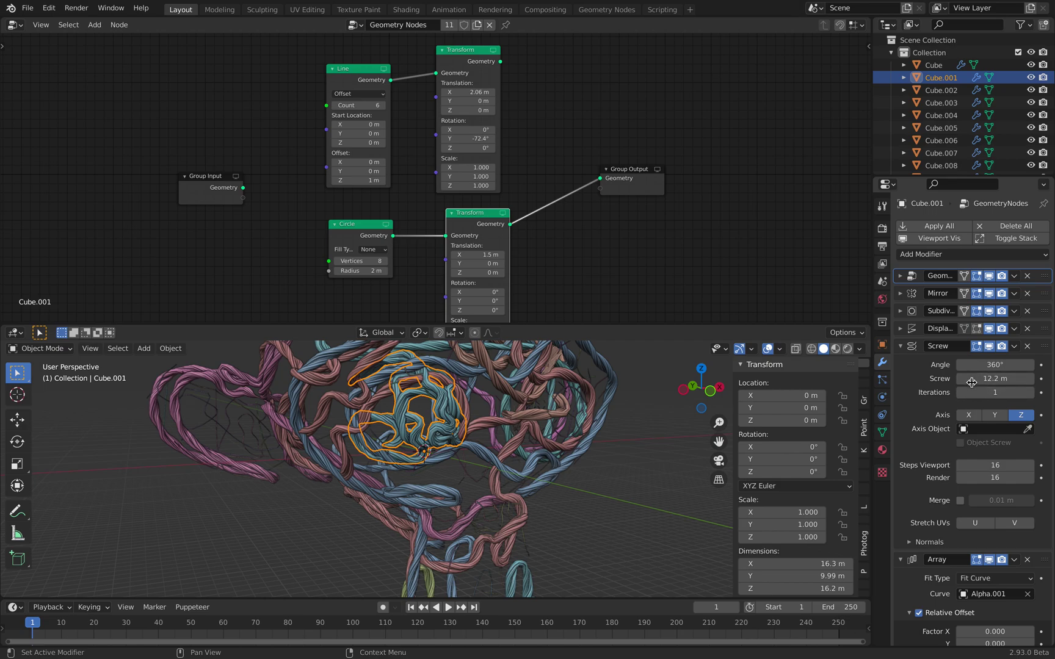
left_click(970, 380)
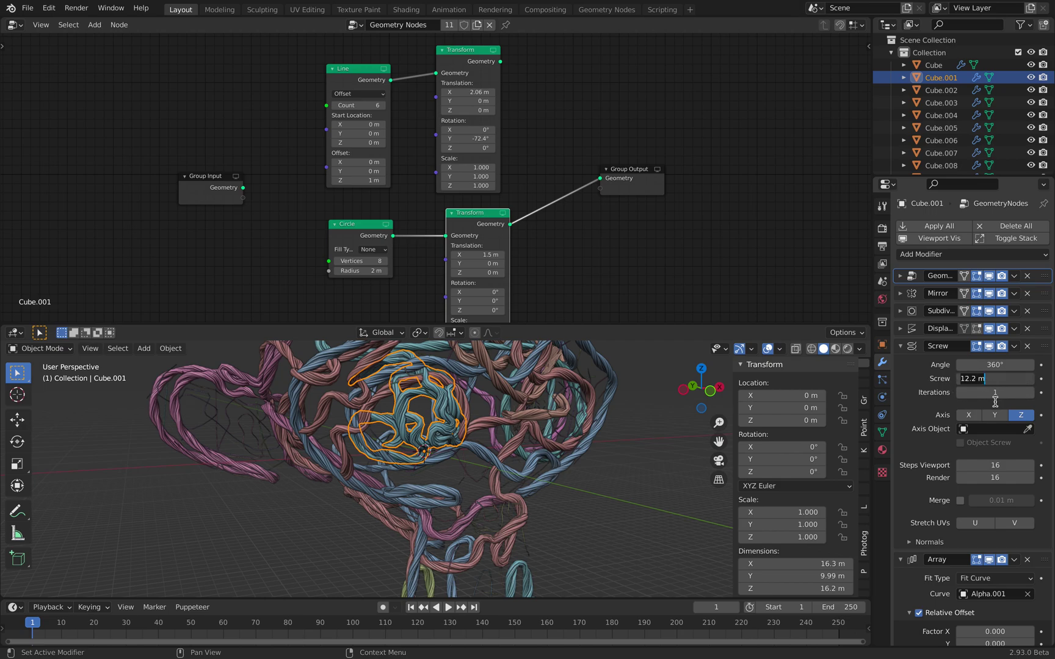
type("6")
key("Return")
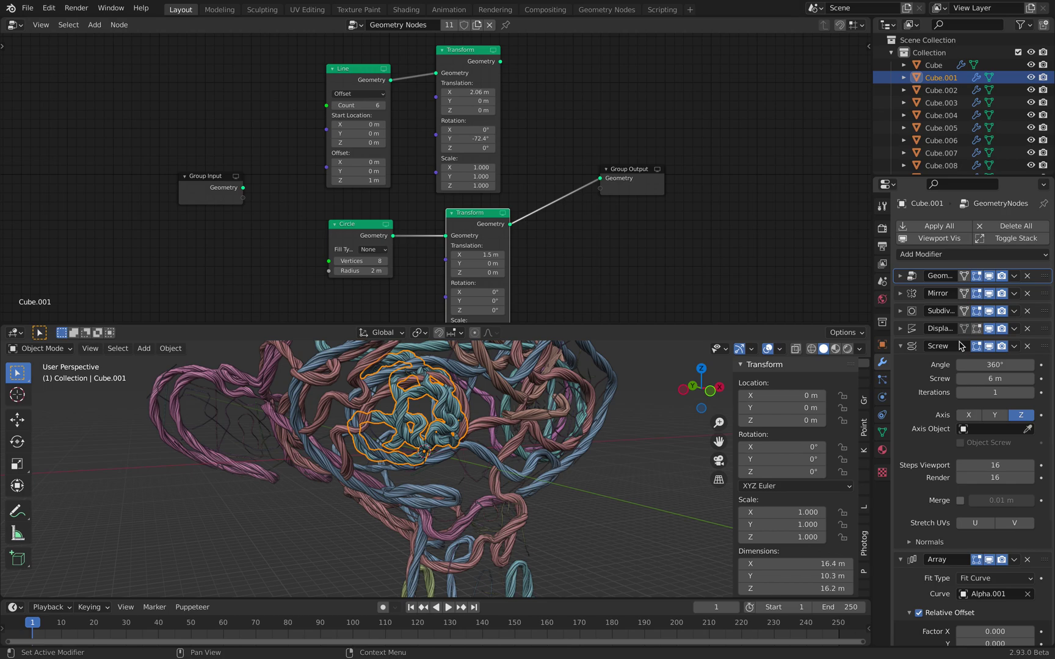
left_click(961, 378)
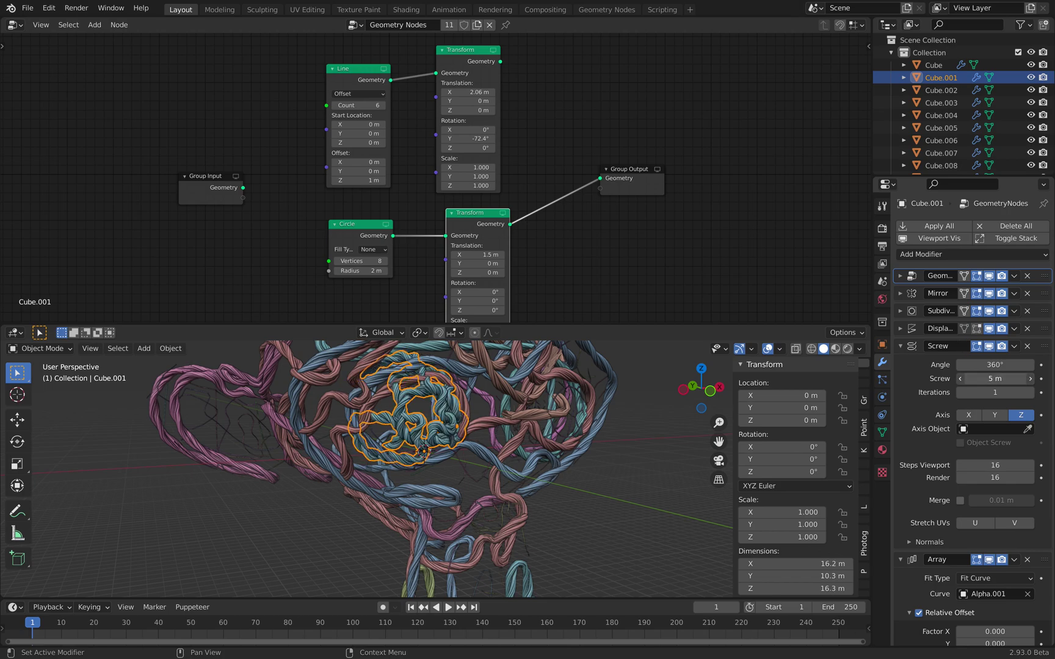
left_click_drag(960, 379, 952, 378)
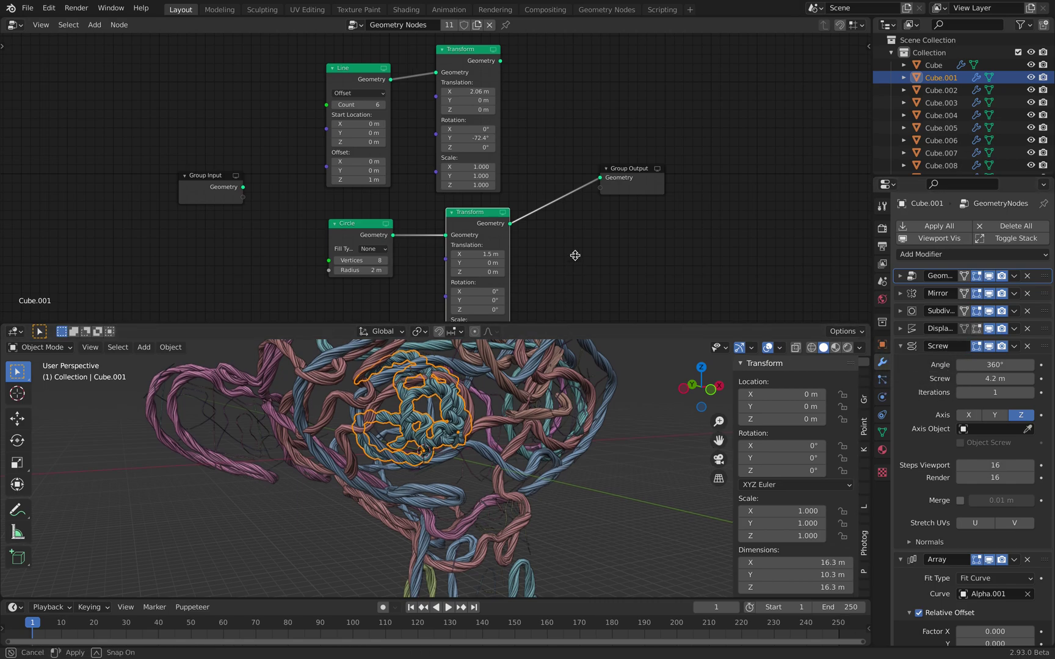
Step: Enlarge the 3D viewport and duplicate Cube.001, placing the copy at about X -51.3 m, Y 23 m, Z -22.8 m
left_click_drag(558, 326, 552, 205)
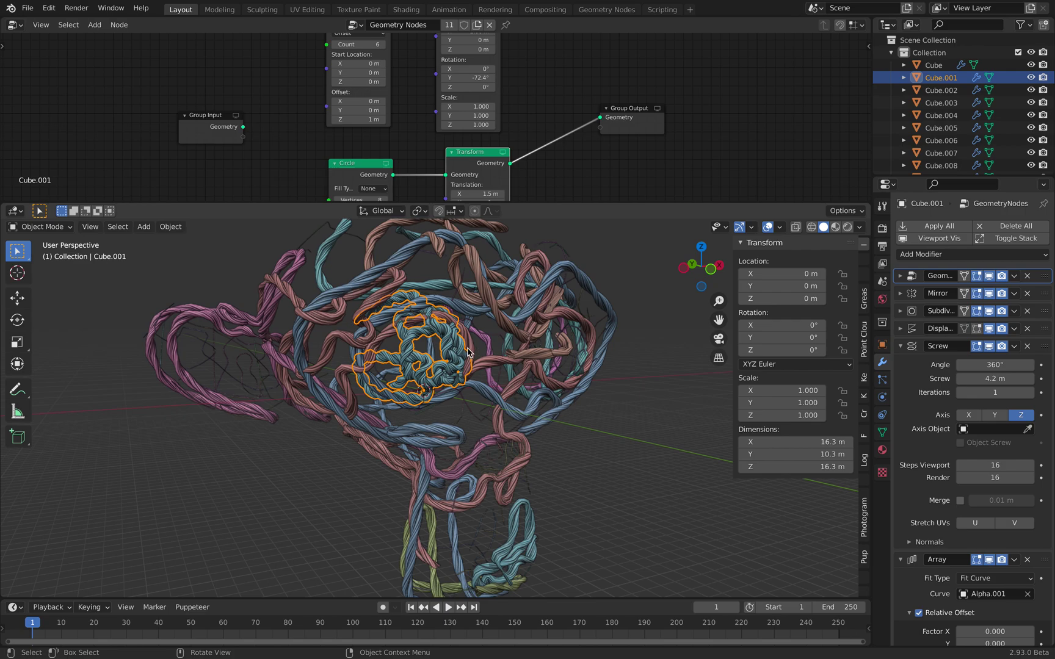
key("shift+d")
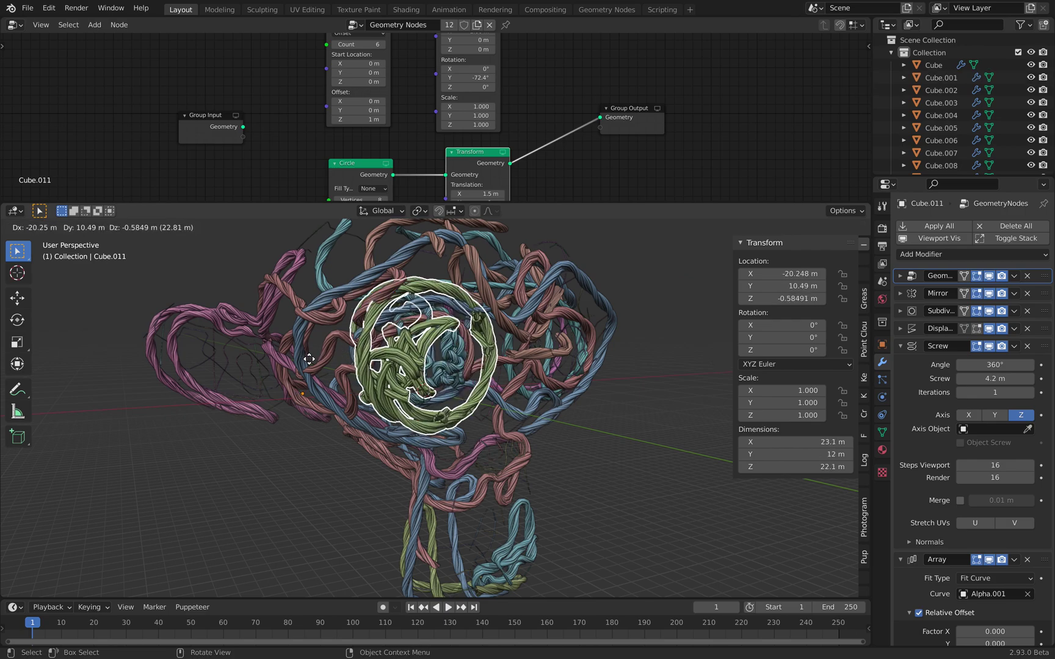
left_click(222, 479)
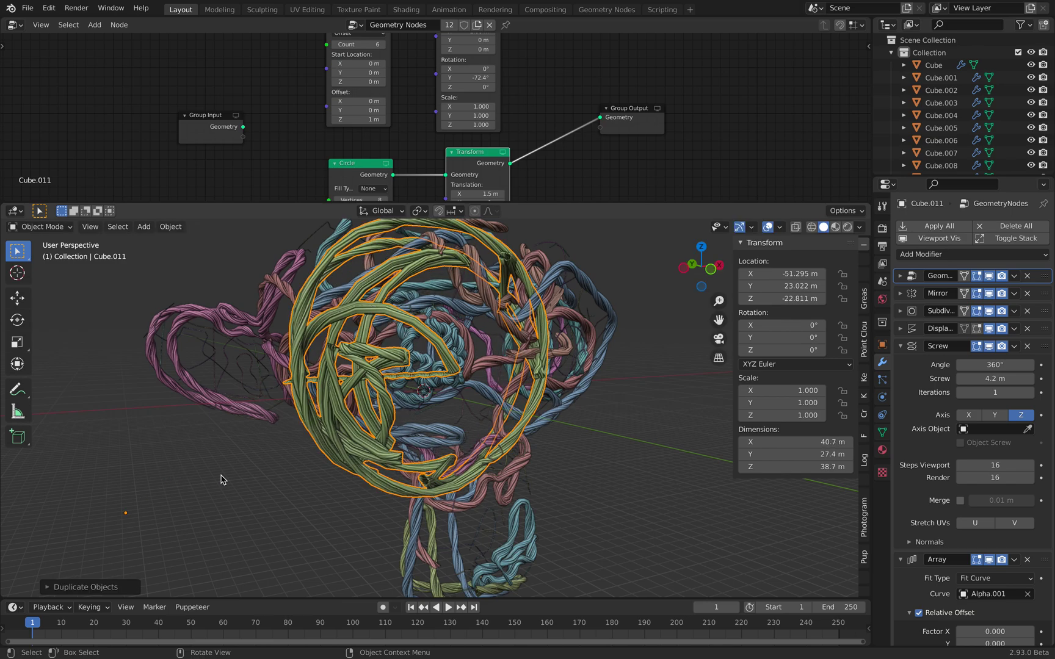
Step: Look up the name of the pink ear's curve in its object properties and reselect the duplicated green rope
left_click(257, 247)
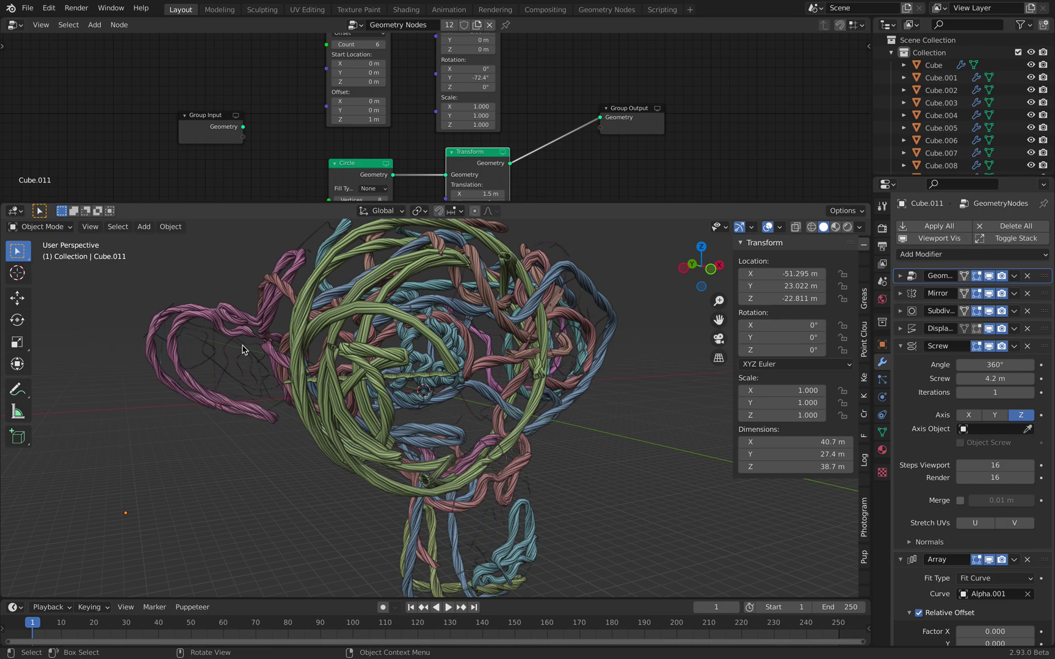
left_click(242, 349)
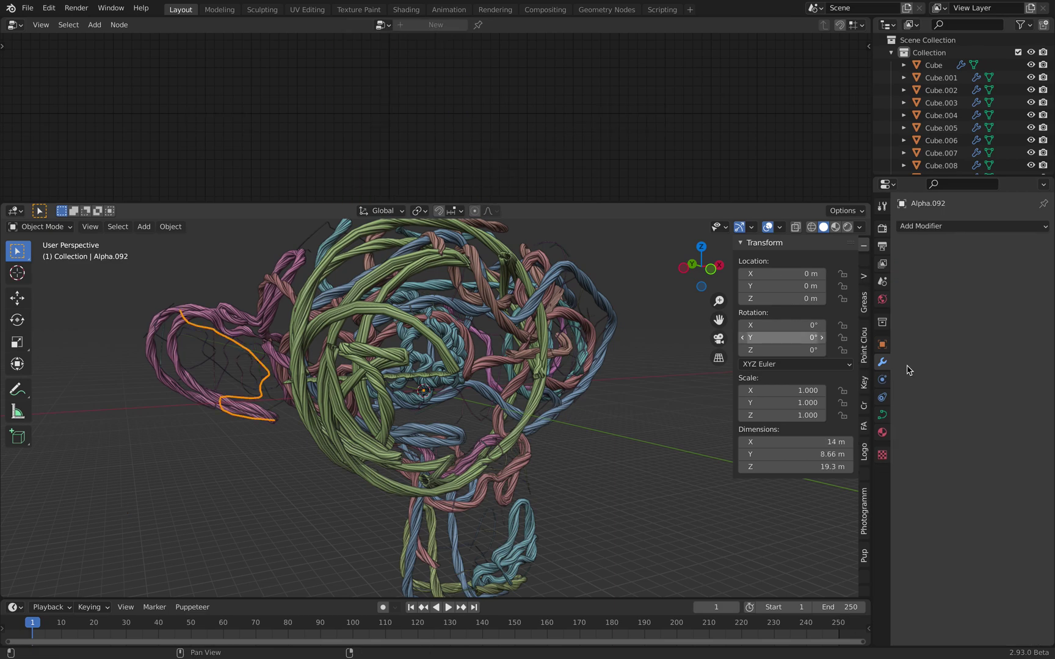
left_click(882, 345)
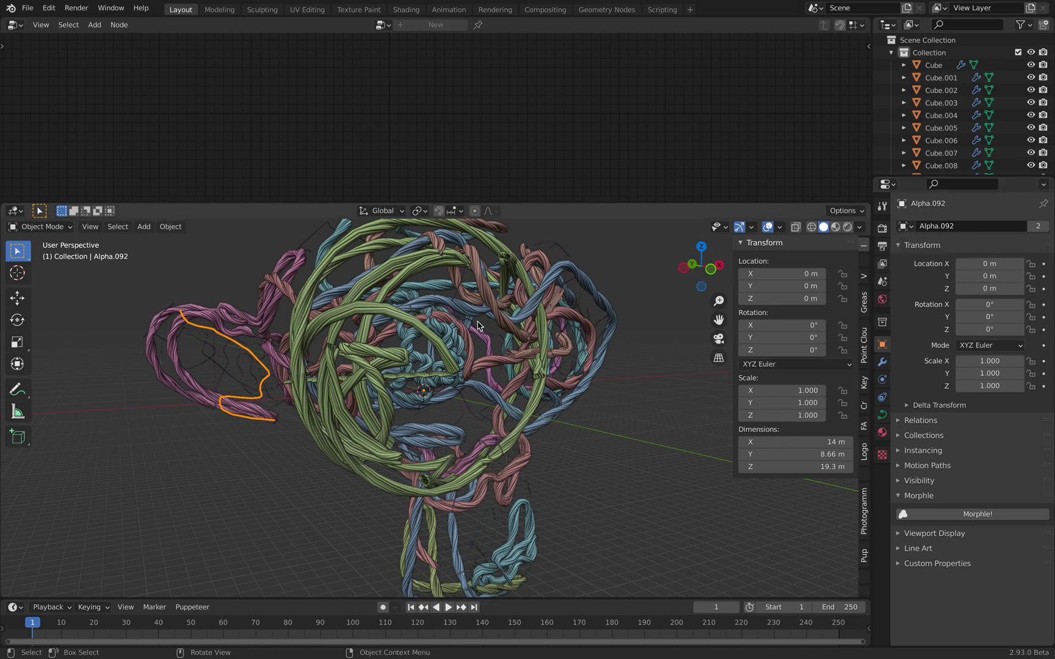
left_click(507, 250)
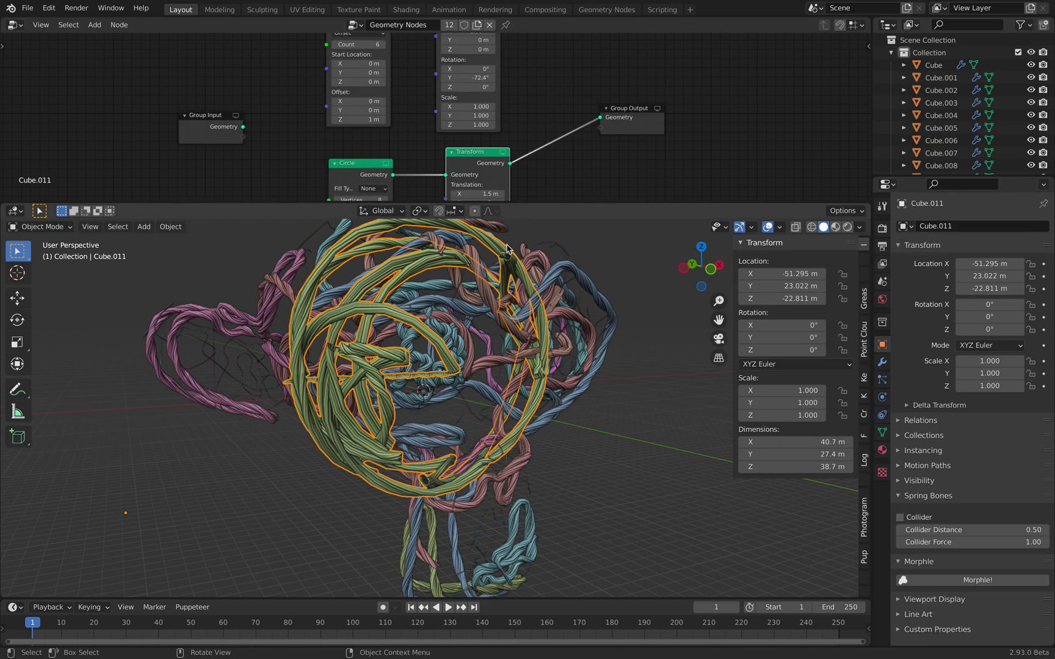
Step: Set the curve of the duplicated green rope's Array and Curve modifiers to Alpha.092
left_click(881, 362)
scroll(962, 432, "down", 5)
scroll(963, 432, "down", 1)
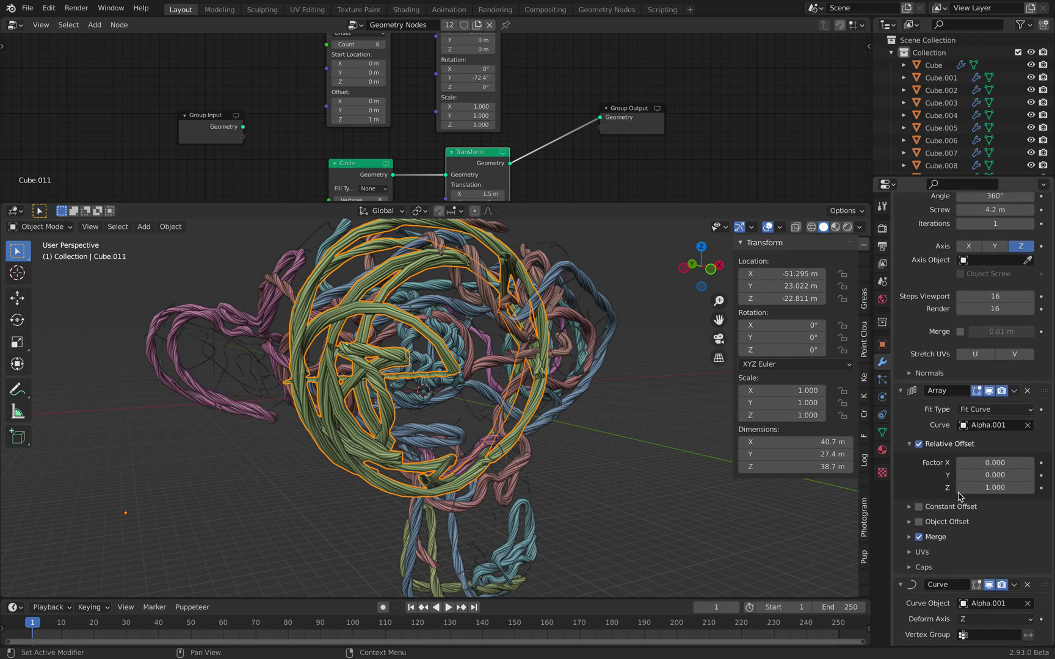
scroll(989, 428, "up", 1, "ctrl")
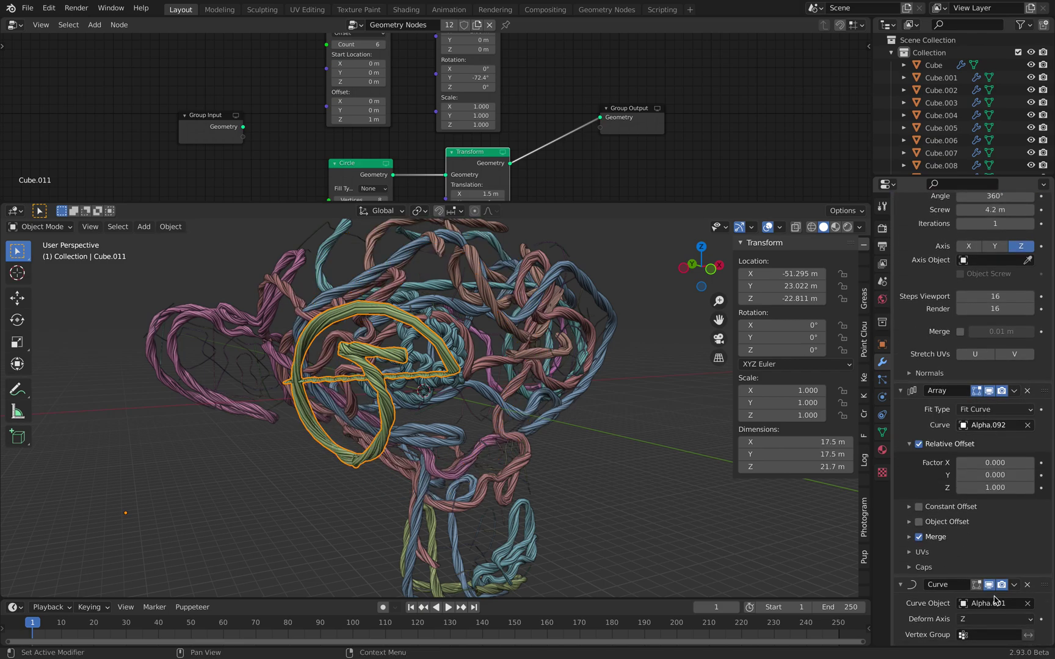
scroll(995, 605, "up", 1, "ctrl")
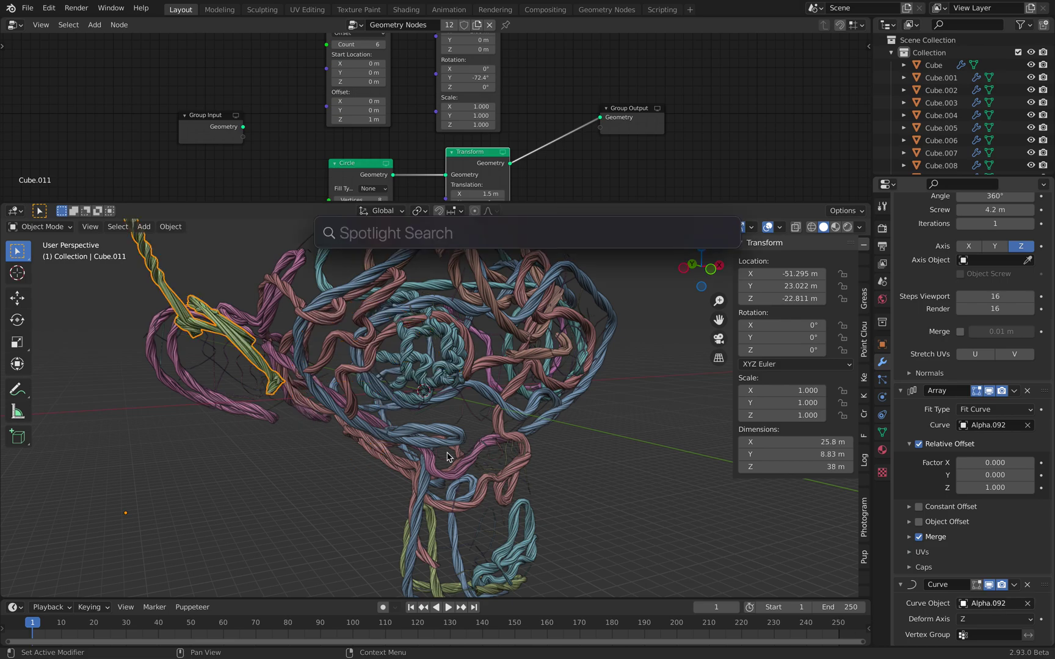
Step: Clear the location of the duplicated green rope so it sits on the ear's curve
scroll(231, 266, "down", 3)
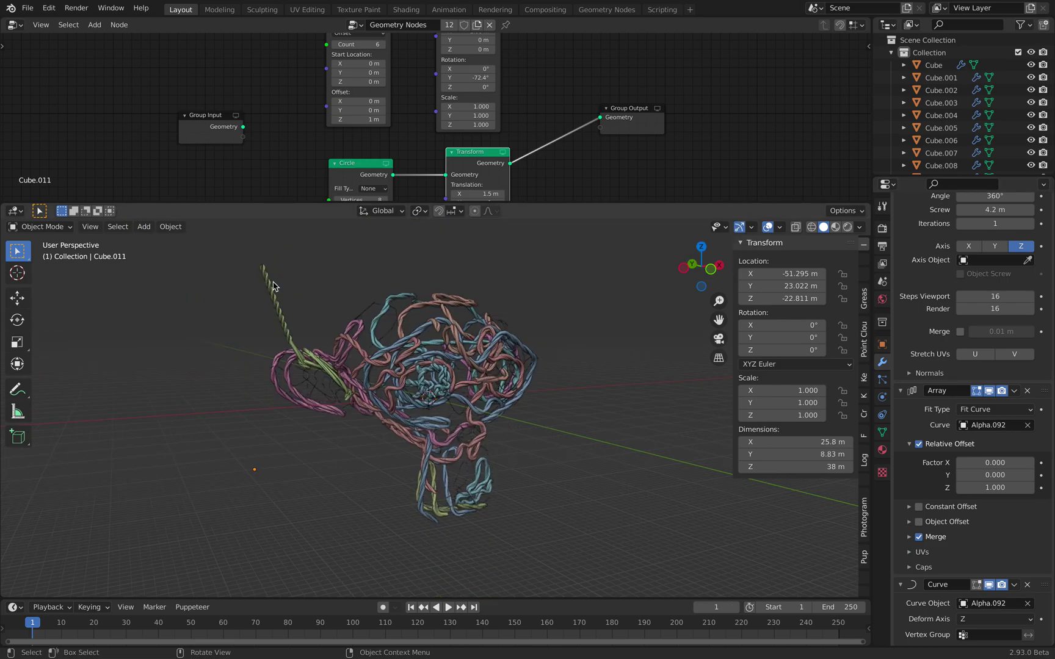
left_click(274, 286)
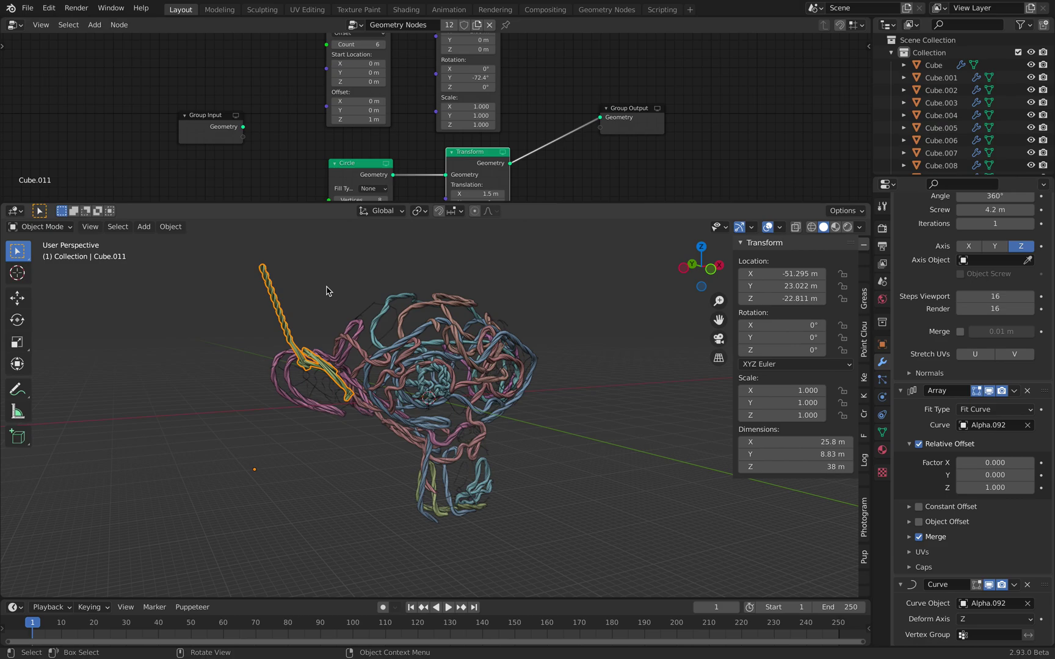
key("alt+g")
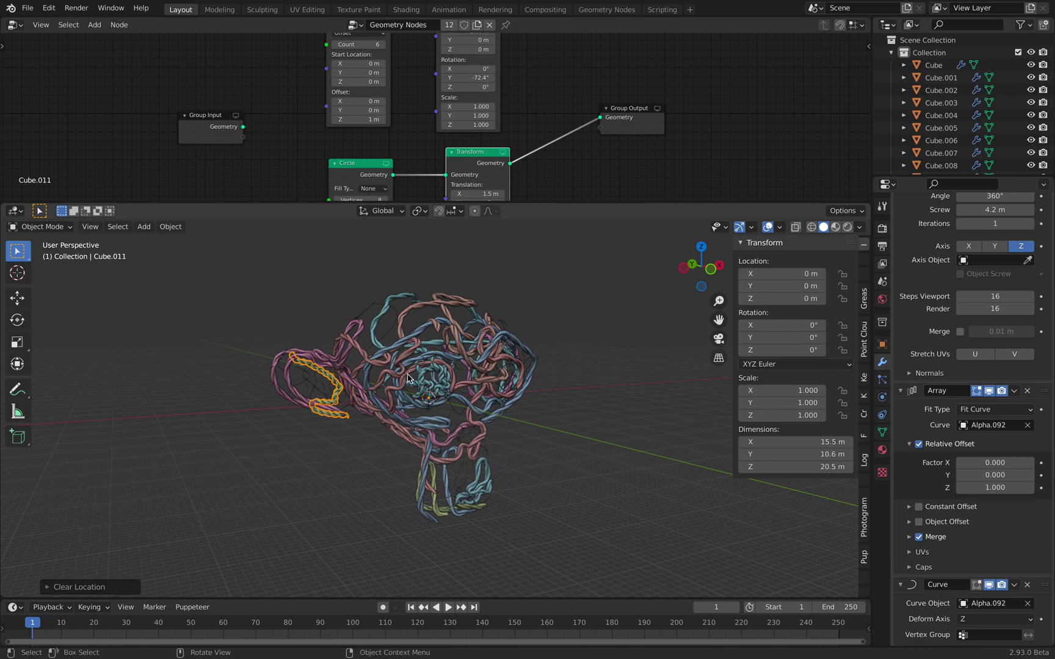
scroll(330, 354, "up", 3)
scroll(330, 354, "up", 6)
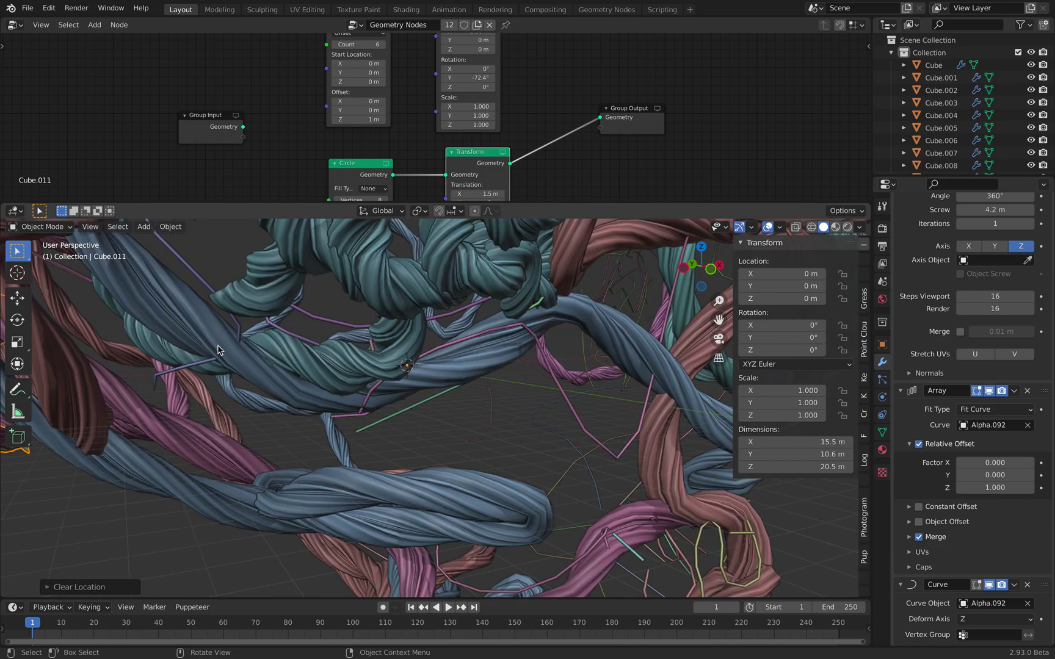
scroll(244, 354, "down", 5)
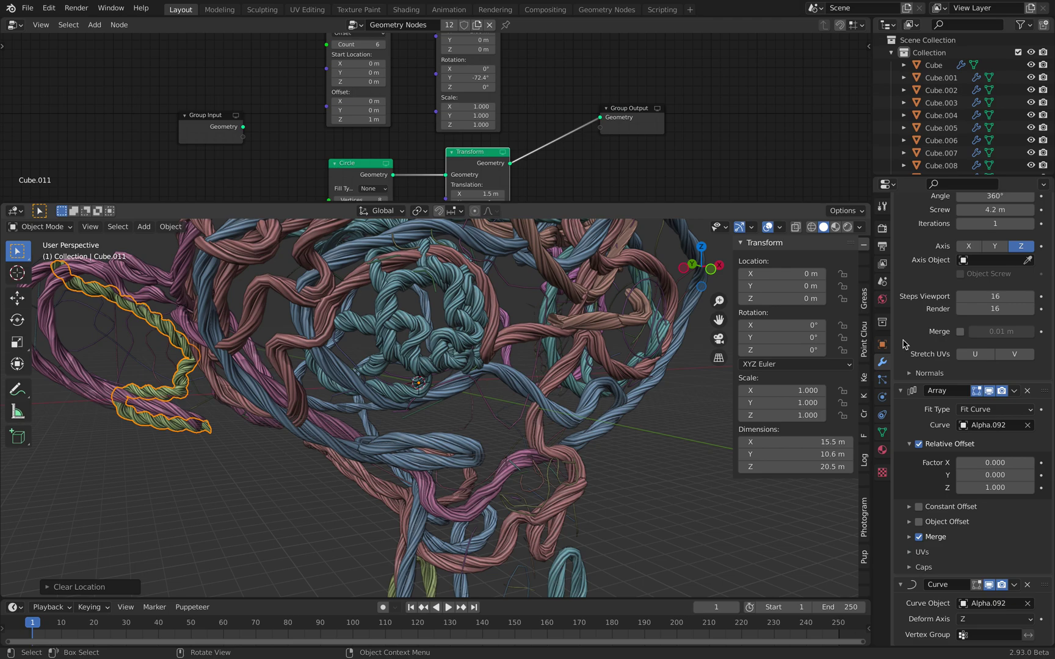
middle_click_drag(470, 419, 482, 419)
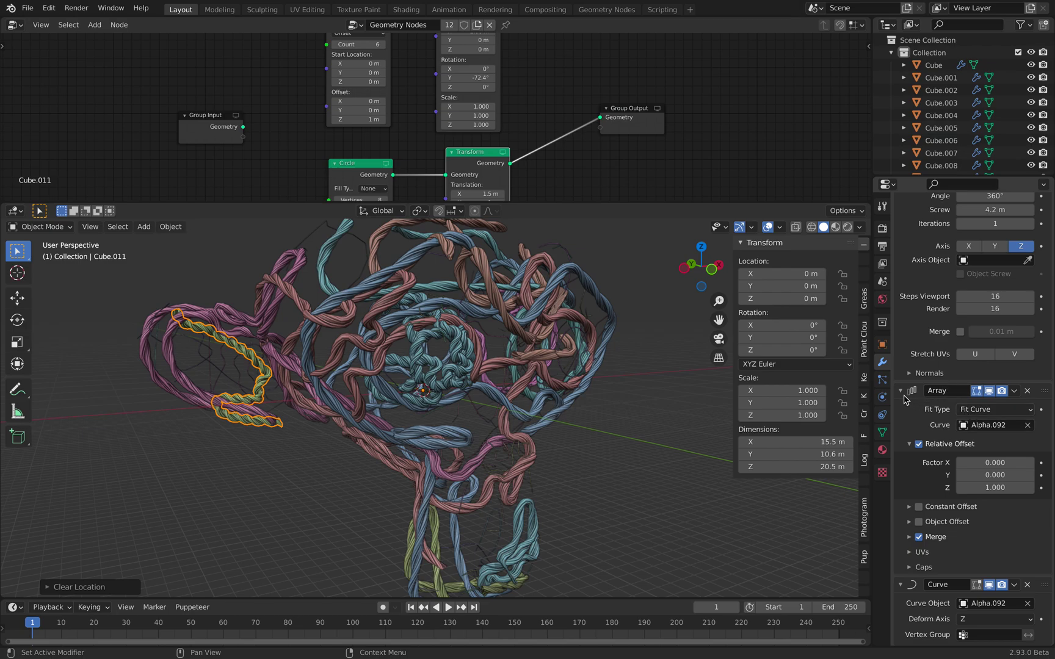
Step: Collapse the green rope's Array and Curve modifiers and widen the properties area
left_click(901, 392)
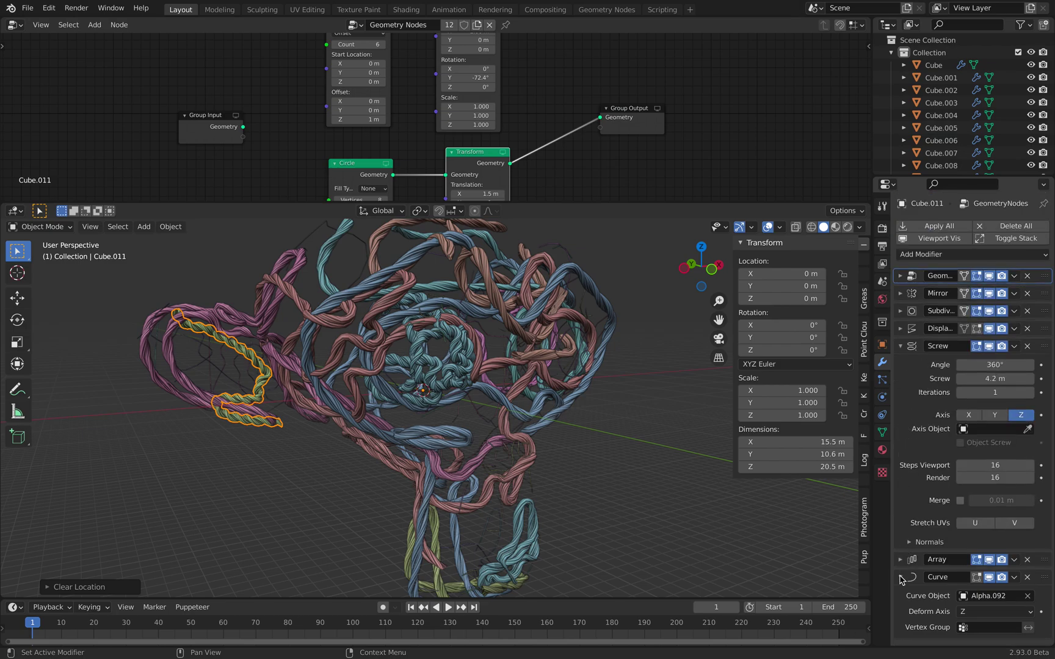
left_click(902, 577)
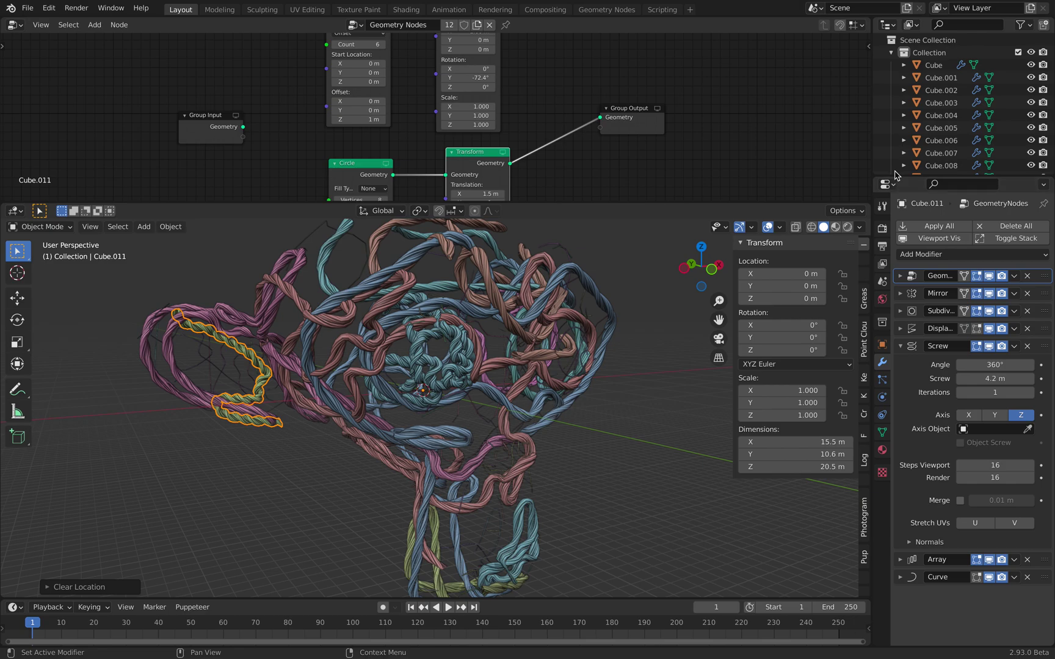
left_click_drag(873, 150, 851, 149)
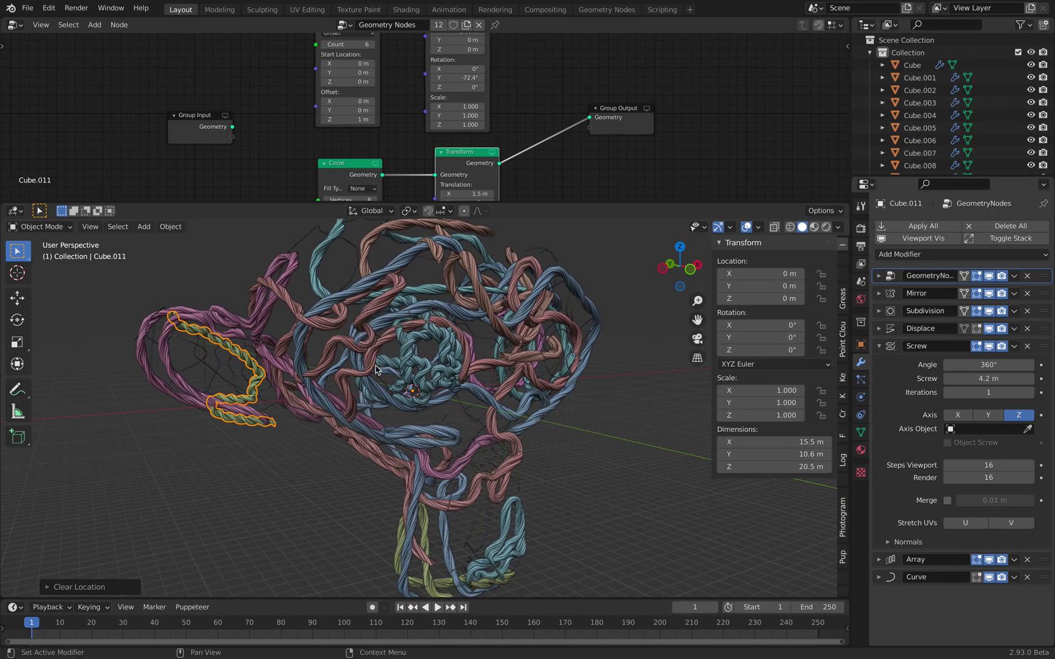
Step: Inspect loose path curves around the rope Suzanne by selecting them, and look through the collection's object list
left_click(472, 413)
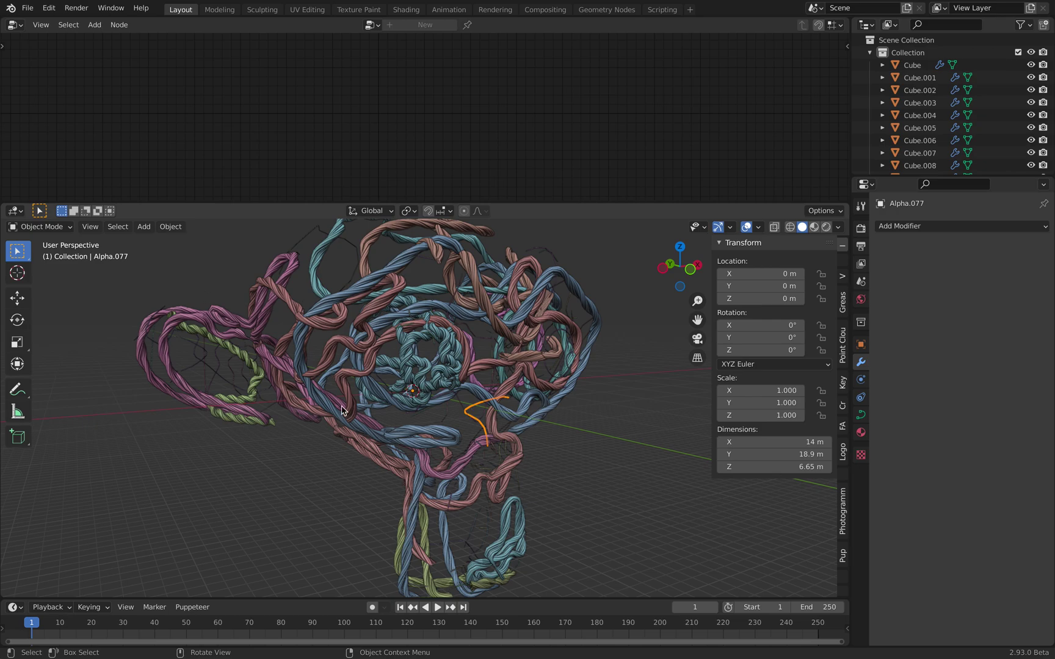
middle_click_drag(305, 283, 290, 301)
left_click(268, 255)
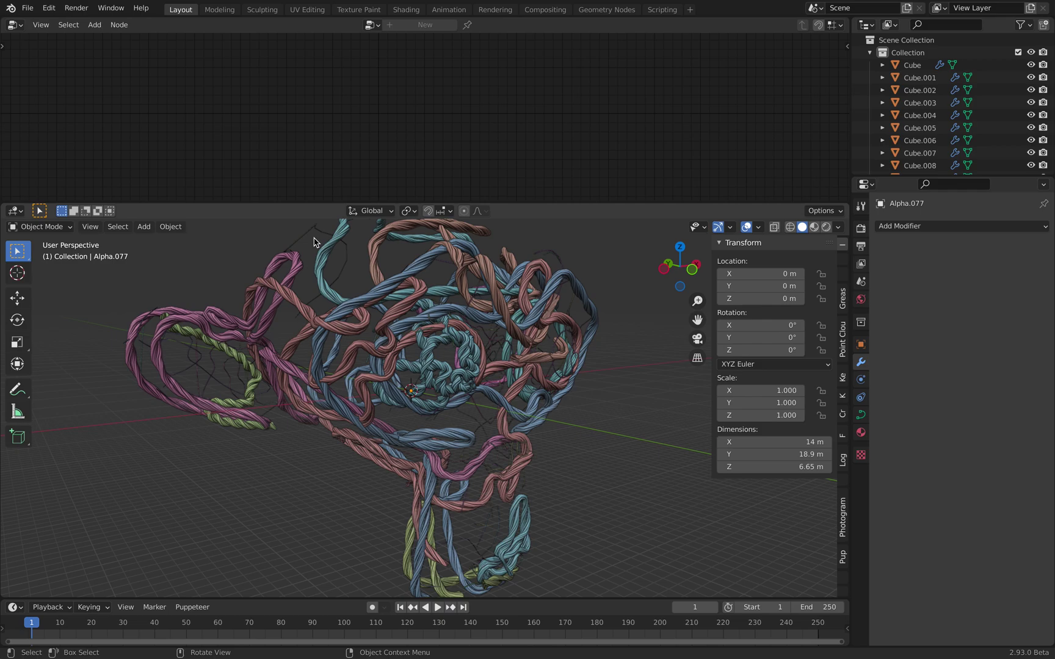
left_click(345, 248)
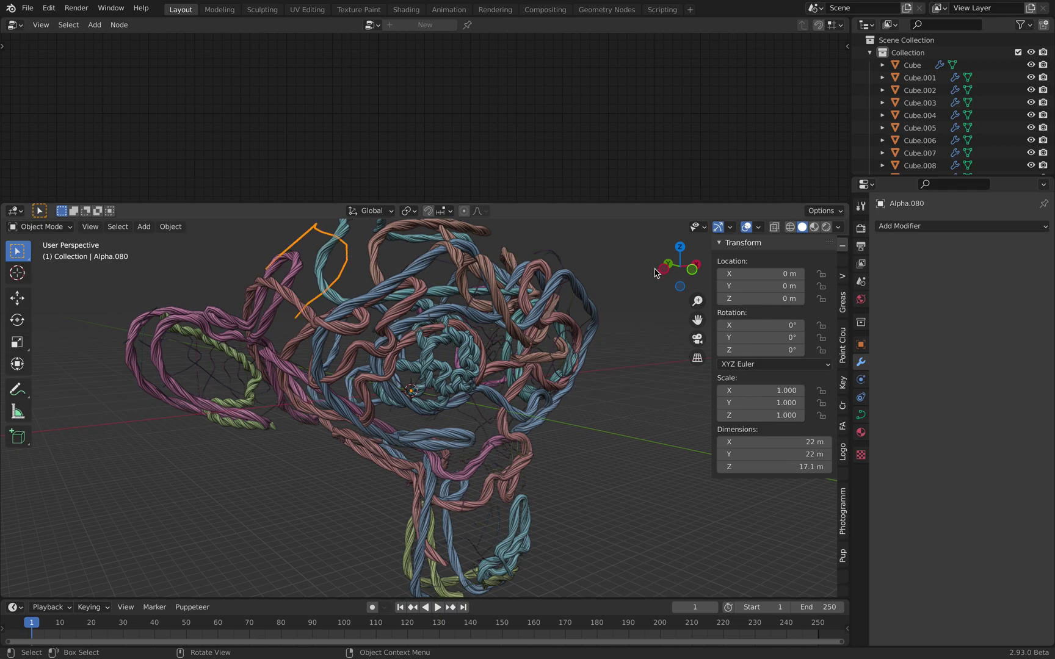
left_click(922, 55)
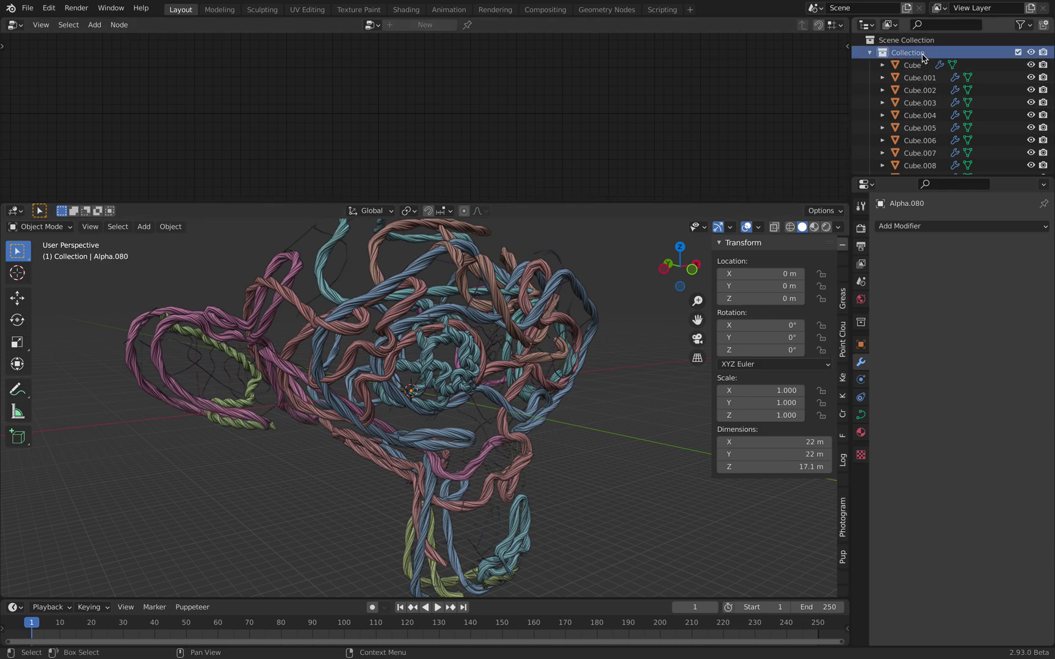
left_click(1051, 139)
scroll(920, 120, "up", 15)
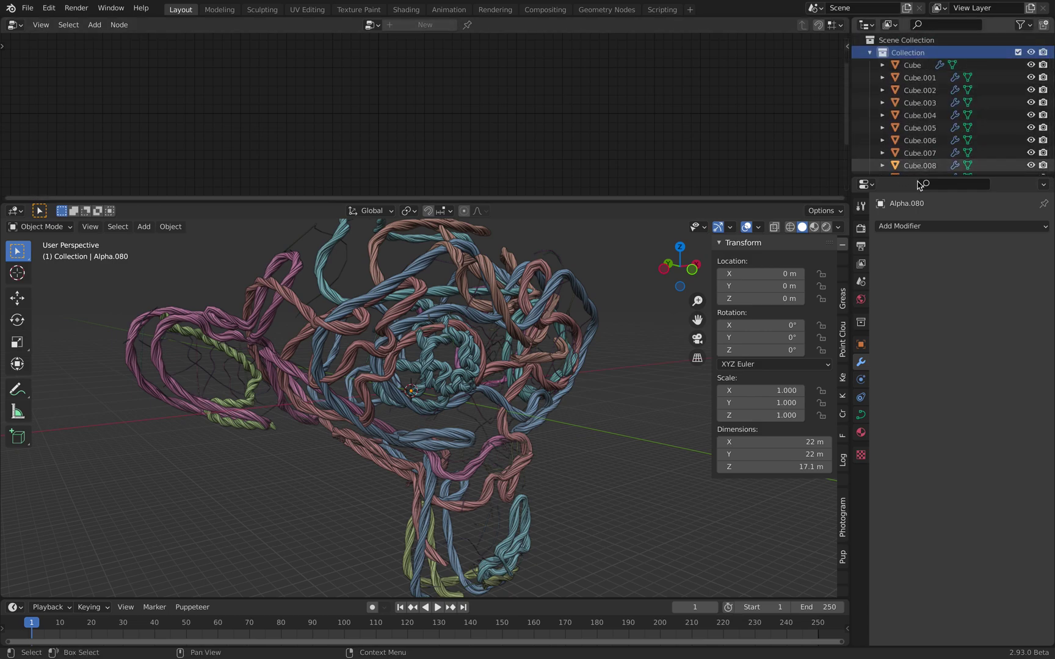
scroll(921, 121, "down", 2)
scroll(920, 121, "down", 2)
Step: Switch the node editor to Sverchok, display the tree NodeTree and enlarge the editor
left_click(15, 24)
left_click(48, 116)
left_click(370, 25)
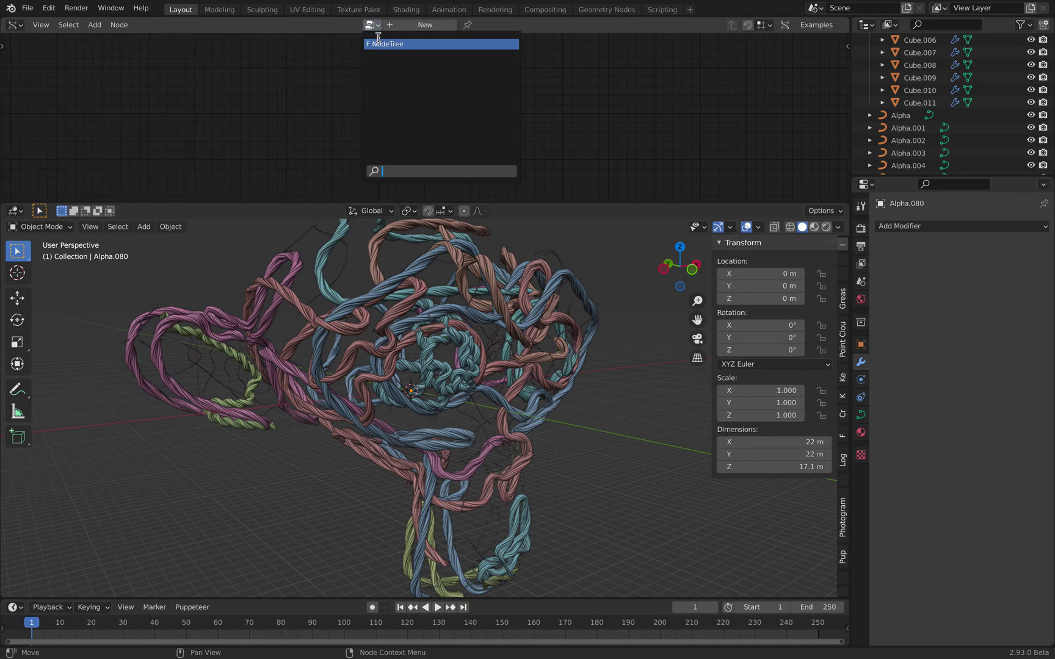
left_click(378, 41)
middle_click_drag(405, 95, 436, 76)
scroll(429, 106, "down", 3)
left_click_drag(511, 203, 510, 282)
middle_click_drag(357, 134, 405, 112)
scroll(376, 137, "up", 3)
middle_click_drag(243, 158, 265, 142)
scroll(201, 175, "up", 3)
Step: Add a Torus generator node below the Suzanne node
key("shift+a")
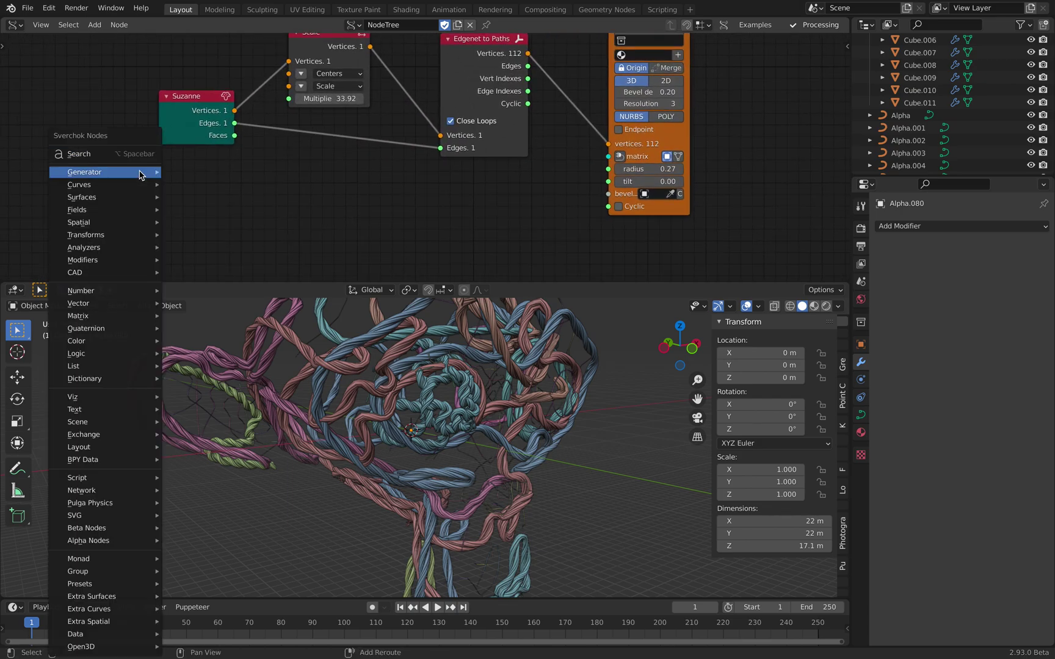
left_click(134, 154)
type("toru")
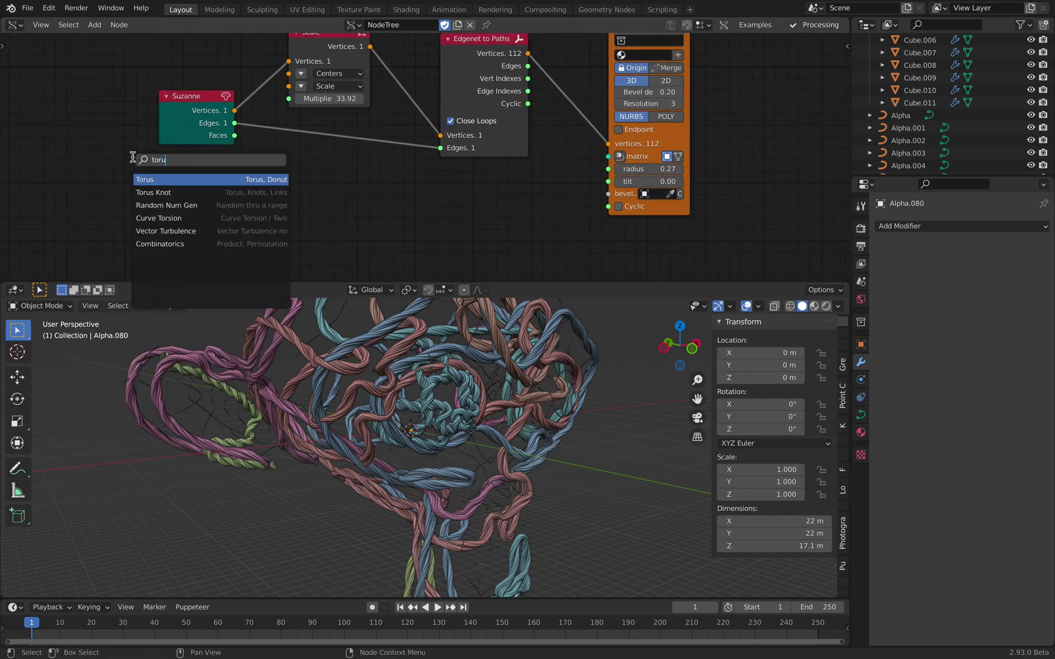
key("Return")
left_click(46, 164)
scroll(240, 159, "down", 1)
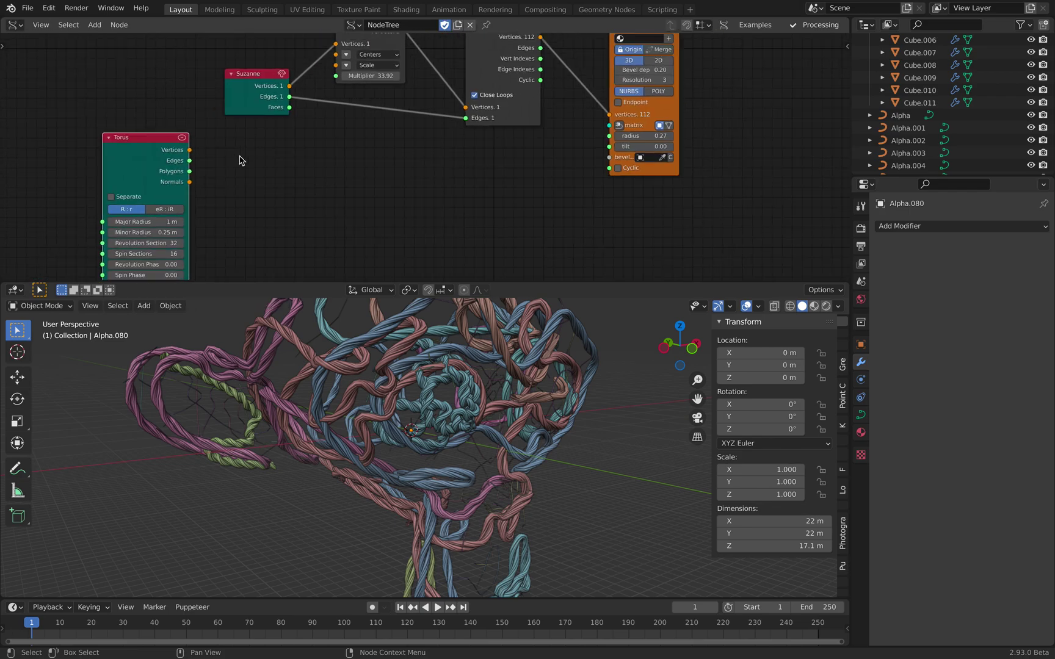
Step: Add a Merge by Distance node beside the Torus node
key("shift+a")
left_click(269, 157)
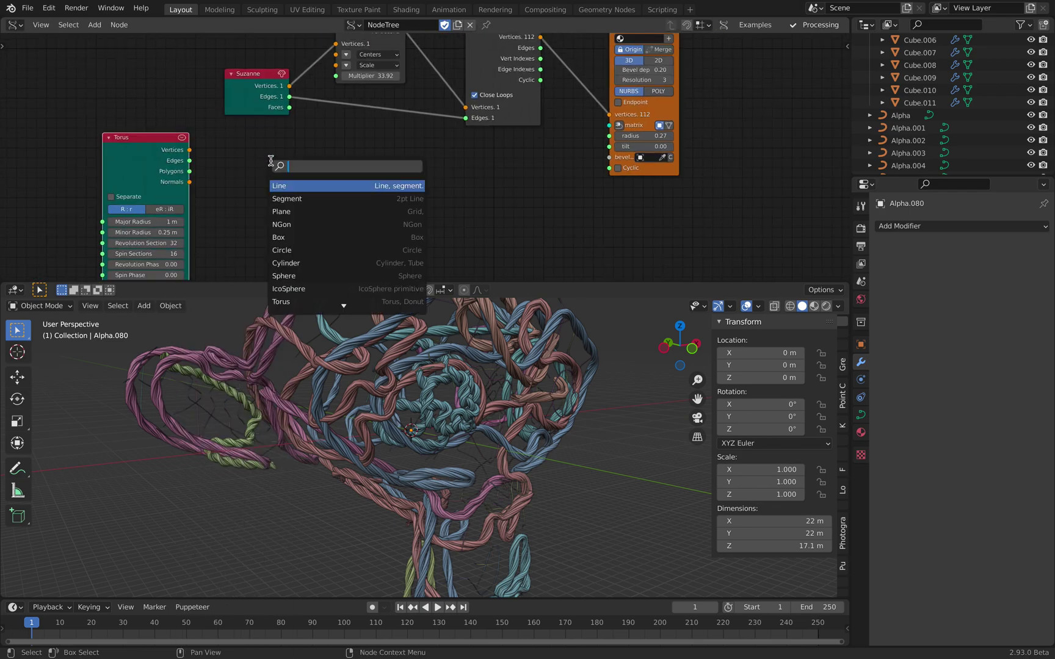
type("merge")
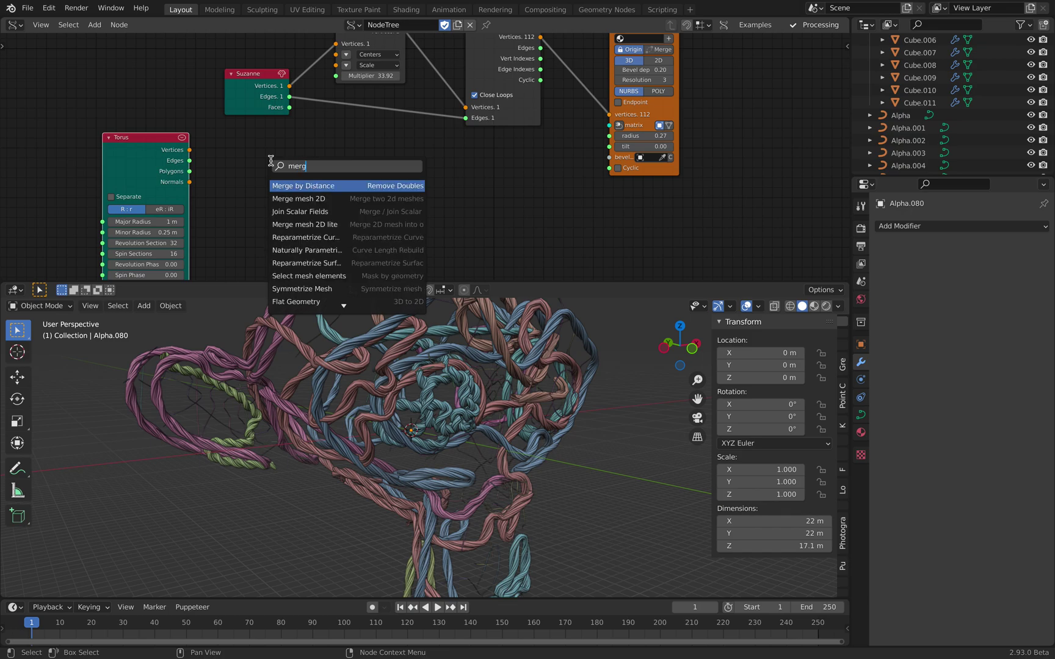
key("Return")
left_click(262, 151)
scroll(256, 146, "down", 1)
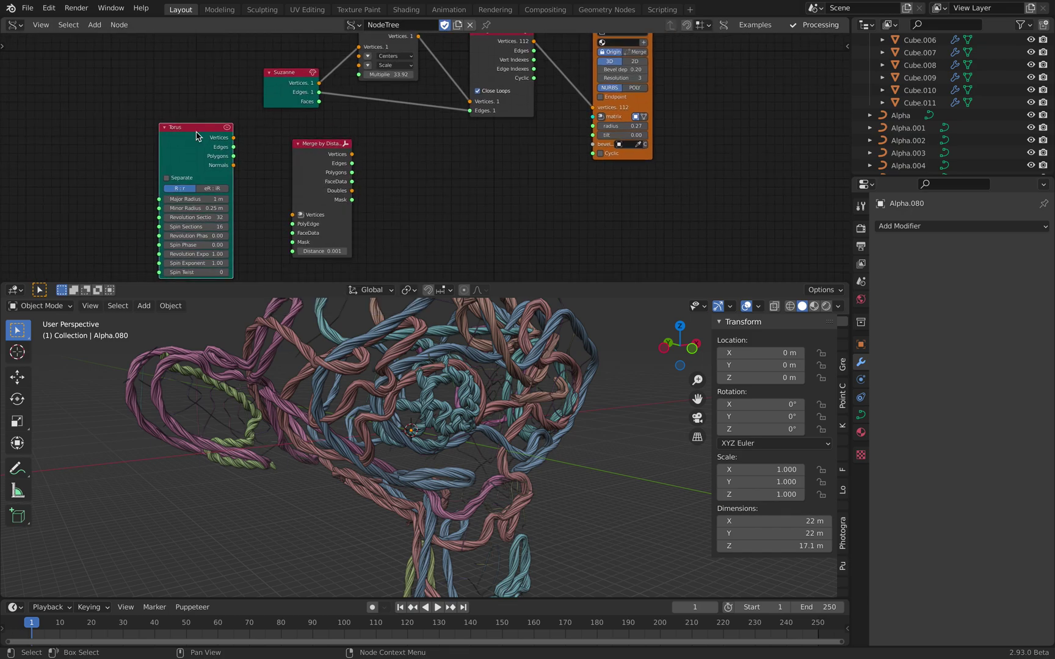
Step: Link the Torus node's Vertices and Edges to Merge by Distance's Vertices and PolyEdge inputs, keeping the two nodes close together
key("h")
key("h")
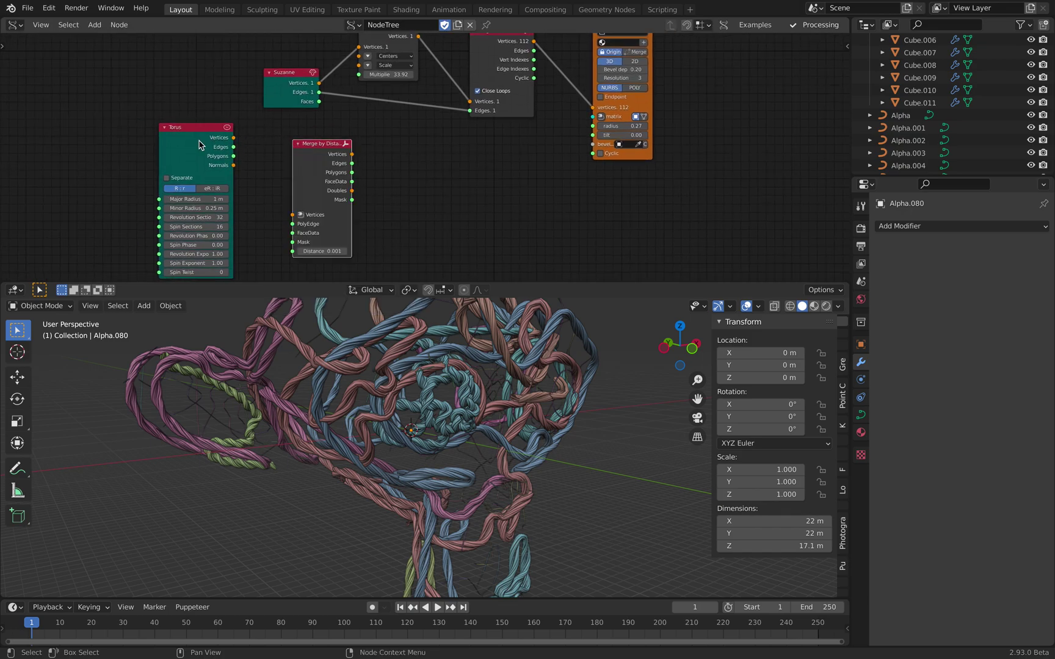
left_click_drag(327, 152, 321, 150)
left_click_drag(233, 137, 287, 214)
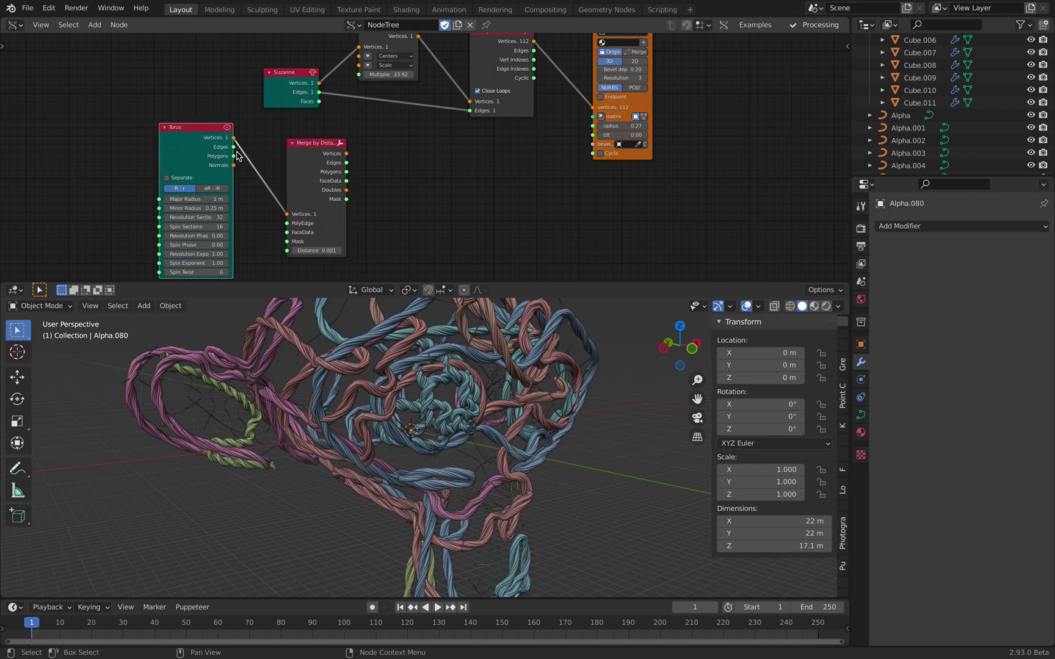
left_click_drag(234, 147, 287, 223)
left_click_drag(334, 168, 325, 167)
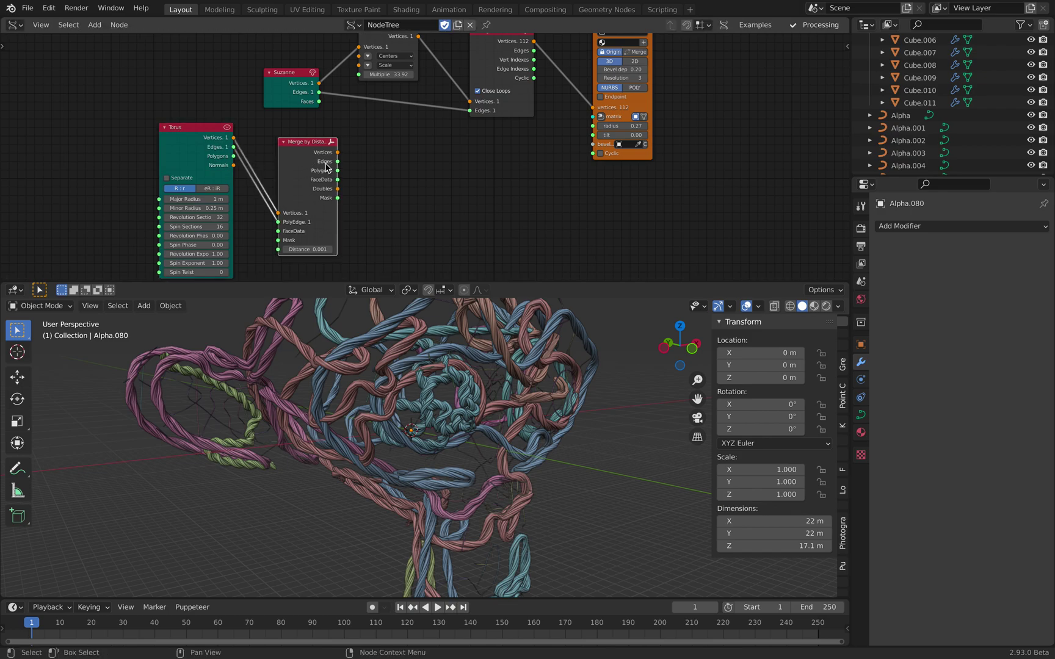
Step: Replace Suzanne as the source by linking Merge by Distance's Vertices to the Scale node and its Edges to Edgenet to Paths
left_click_drag(359, 64, 344, 146)
left_click_drag(358, 65, 337, 152)
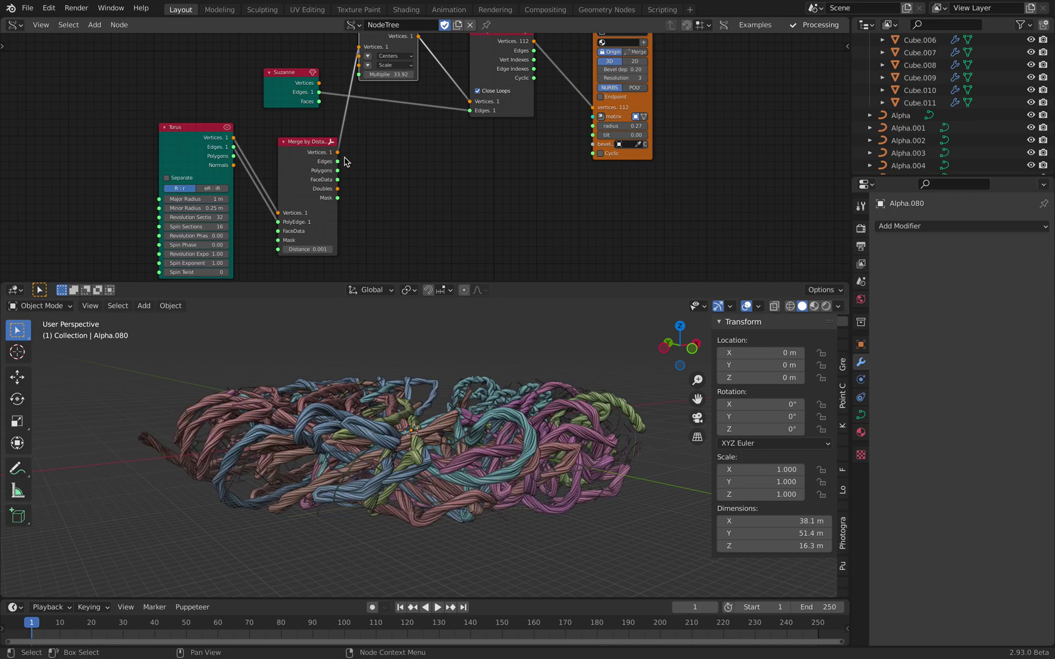
middle_click_drag(444, 379, 447, 423)
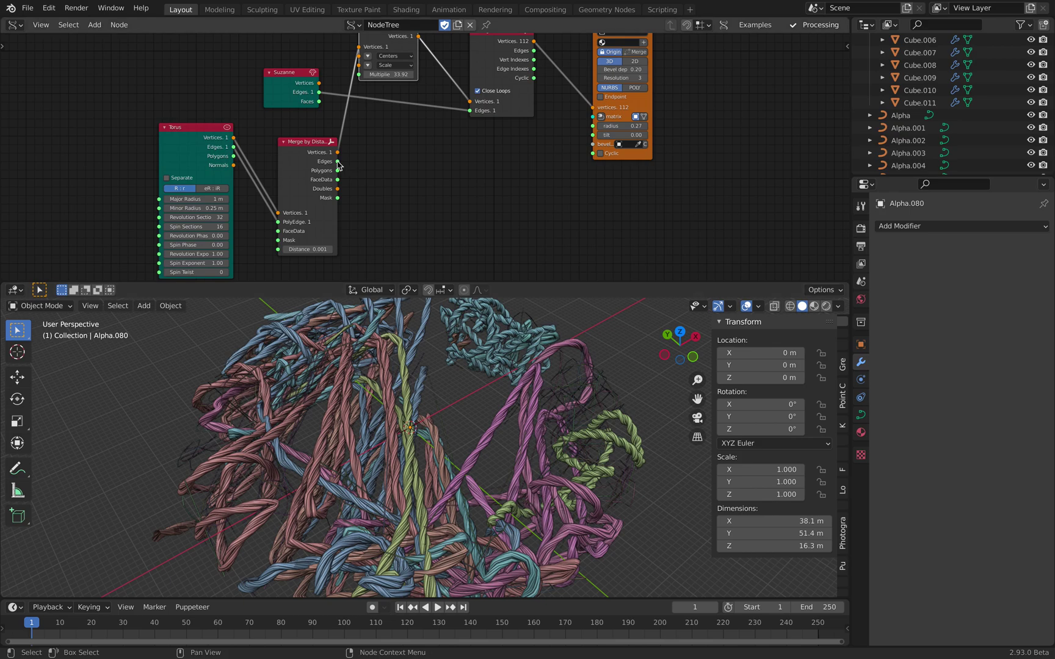
left_click_drag(338, 161, 476, 115)
left_click_drag(443, 145, 438, 158)
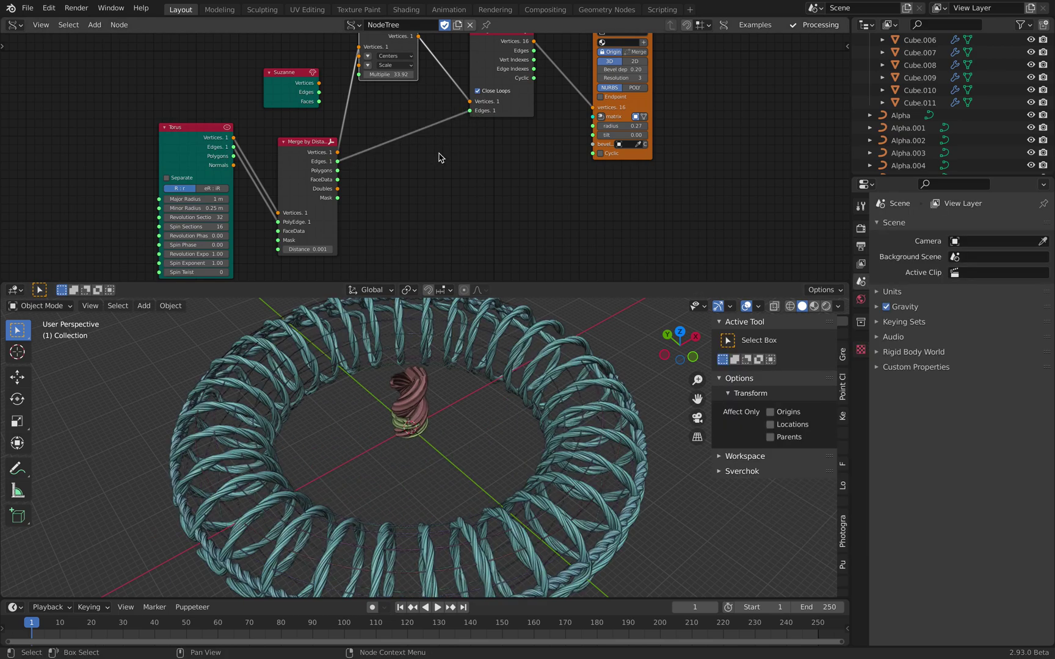
Step: Set the Merge by Distance node's Distance to 0.2
middle_click_drag(434, 172, 491, 143)
middle_click_drag(470, 402, 459, 384)
middle_click_drag(534, 440, 522, 424)
middle_click_drag(485, 189, 504, 185)
scroll(504, 185, "up", 2)
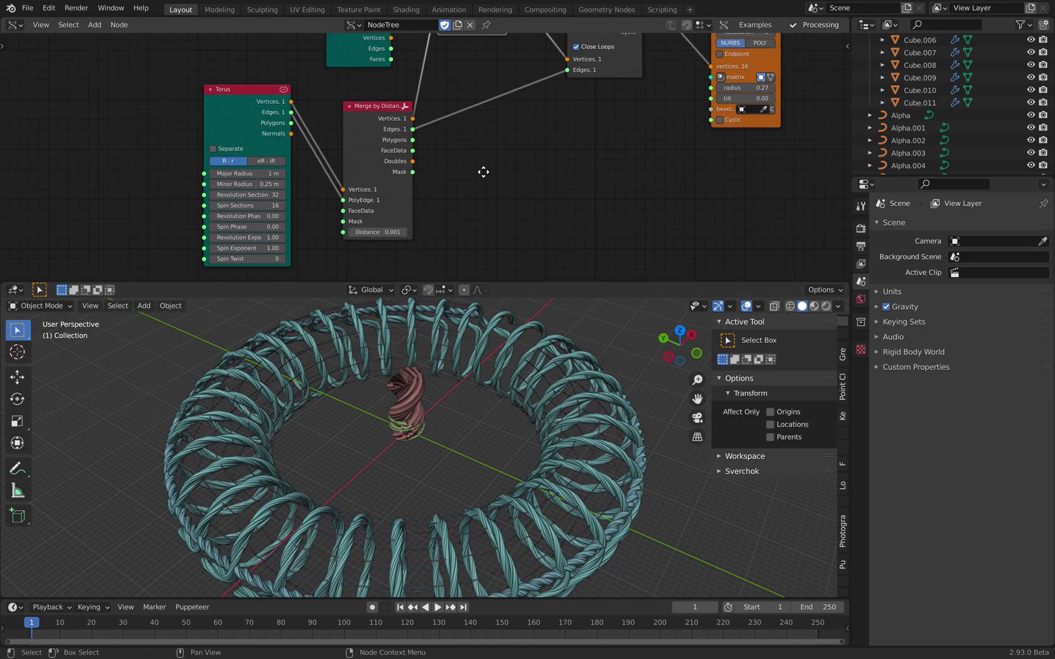
left_click(393, 232)
type("0.2")
key("Return")
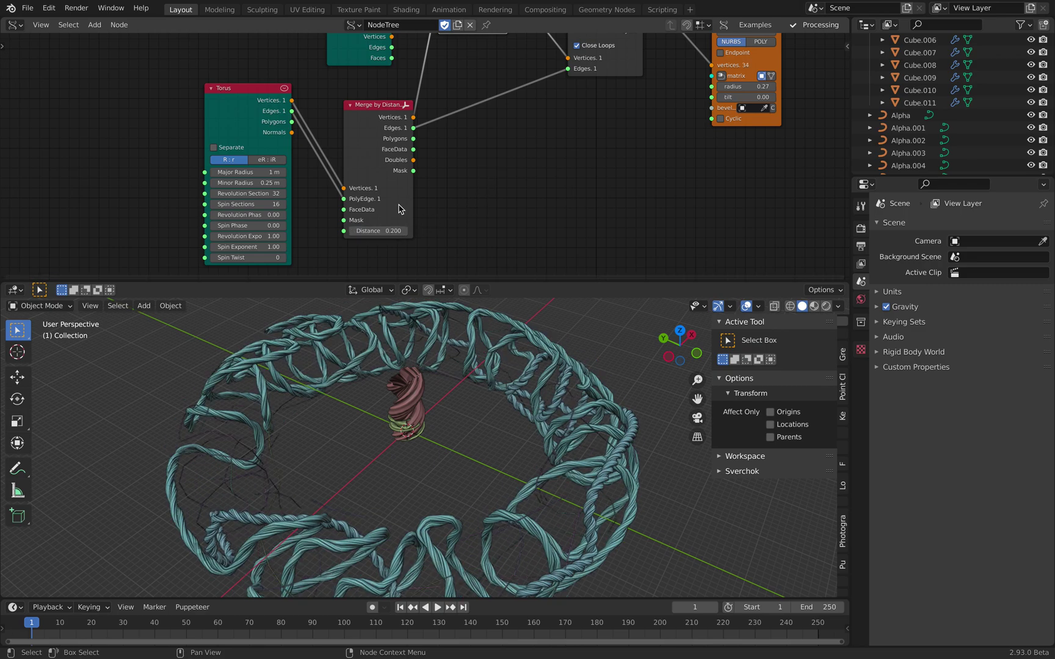
Step: Inspect the bare path curves in the torus by selecting several, ending with the short one near the red rope
middle_click_drag(454, 378, 475, 377)
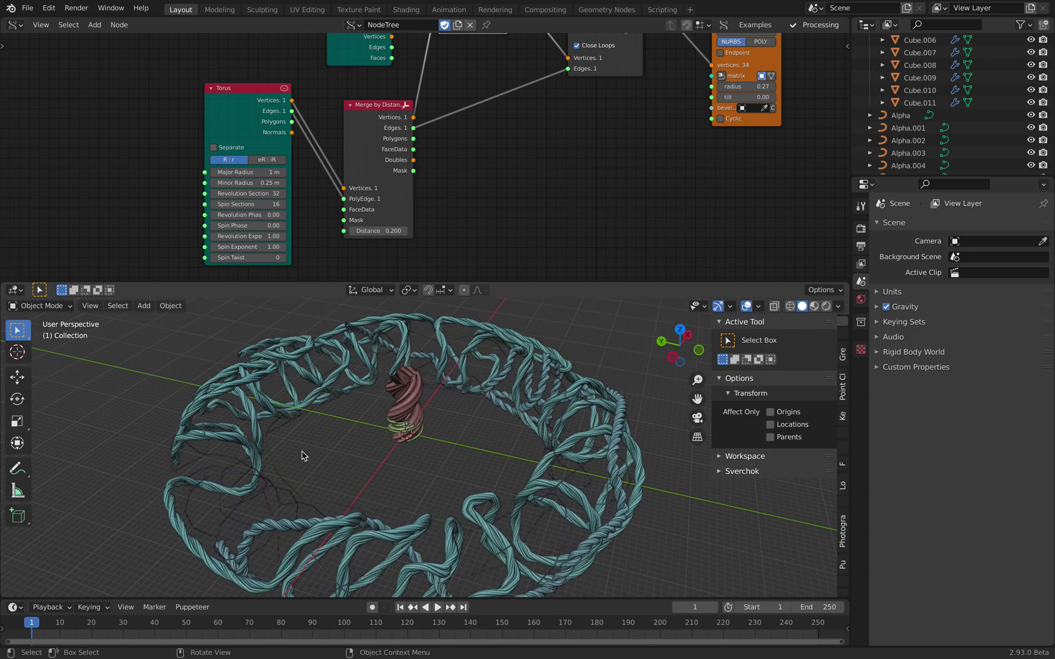
left_click(285, 488)
left_click(232, 462)
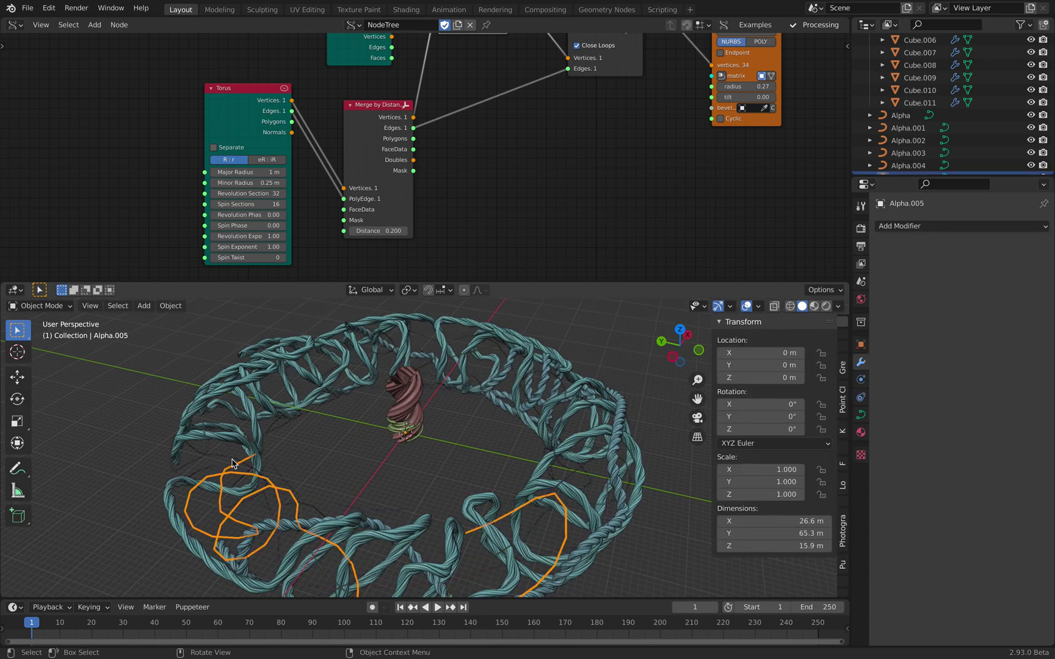
left_click(217, 447)
left_click(429, 366)
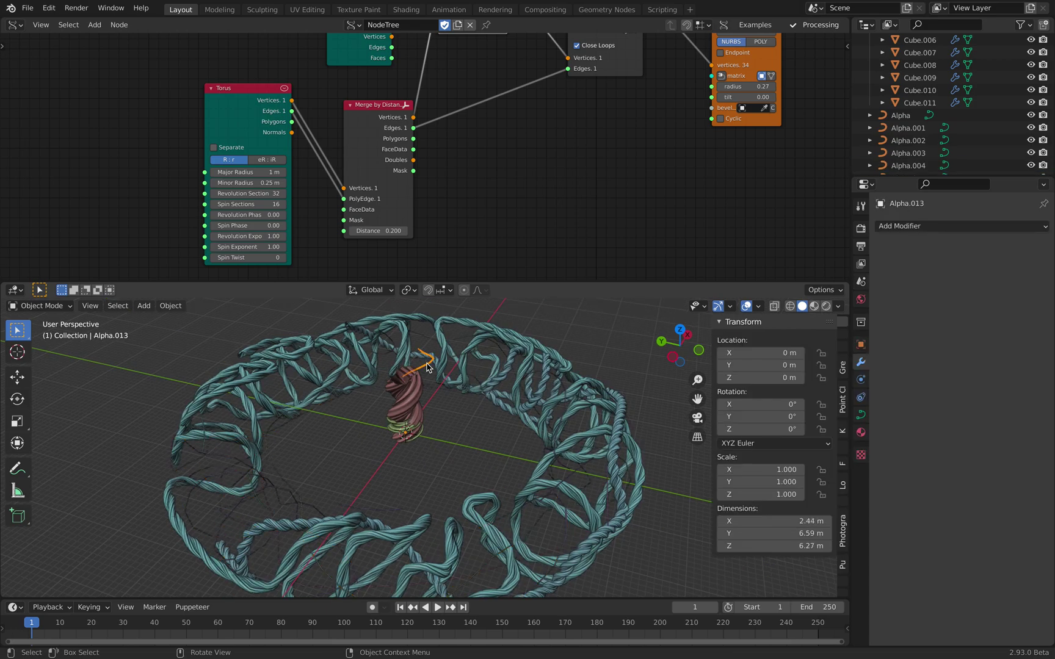
Step: Set the Torus node's Revolution Sections and Spin Sections to 40 and the Merge by Distance node's Distance to 0.248
left_click(388, 395)
middle_click_drag(392, 394, 440, 379)
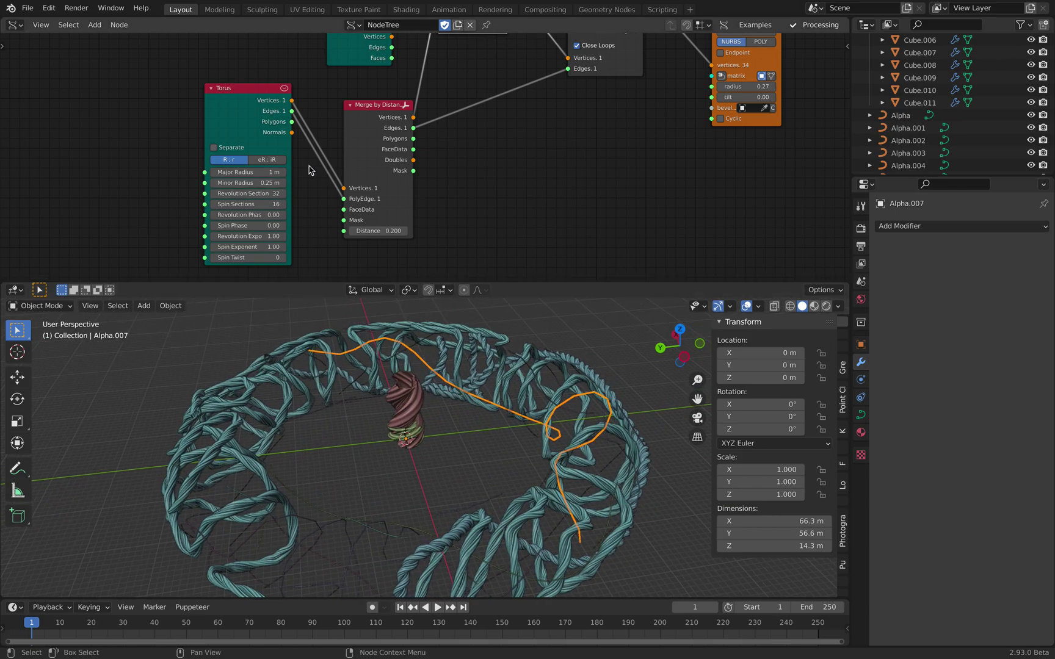
scroll(309, 167, "up", 1)
left_click(253, 191)
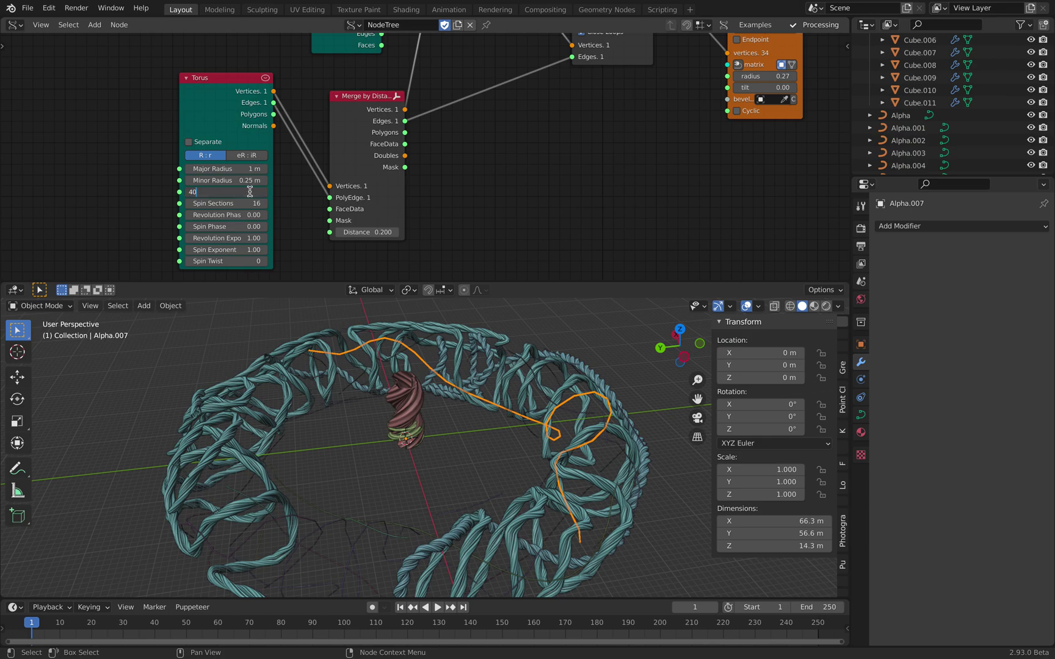
type("40")
key("Return")
key("ctrl+c")
key("ctrl+v")
left_click_drag(360, 226, 393, 227, "shift")
middle_click_drag(342, 440, 517, 441)
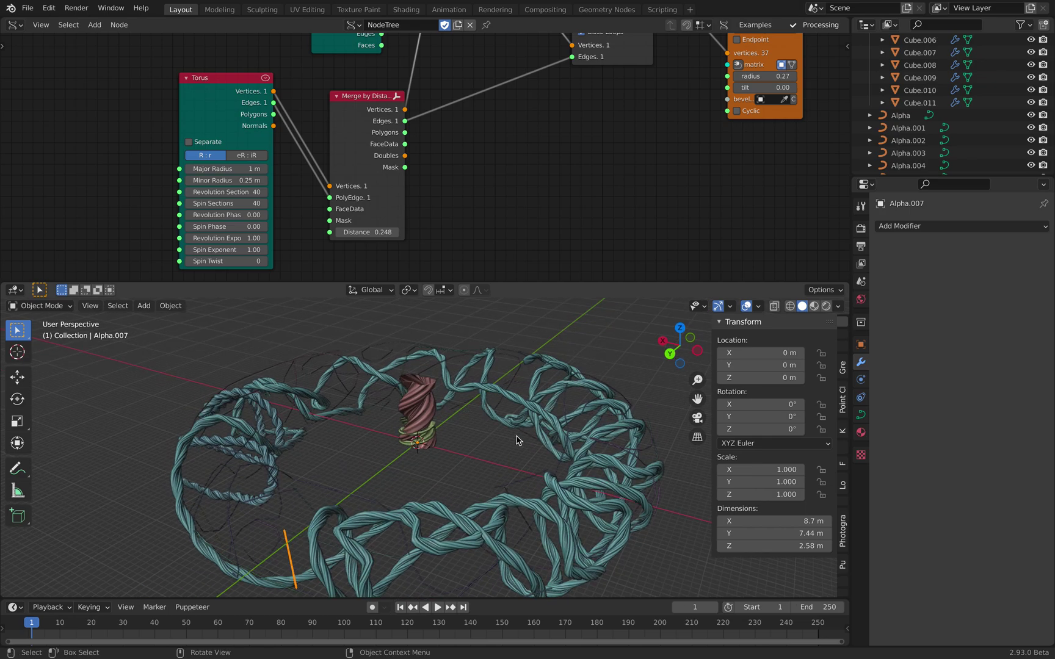
Step: Inspect the rebuilt torus ropes and bare path curves by selecting several, ending with the short straight curve on the outer edge
left_click(567, 397)
middle_click_drag(568, 397, 578, 429)
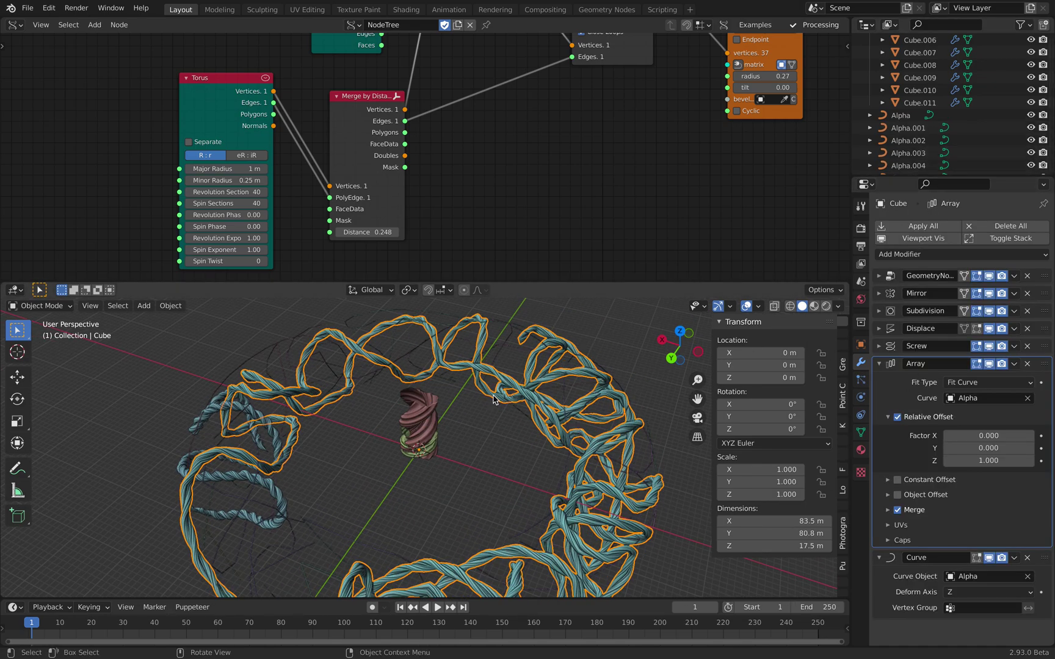
left_click(501, 324)
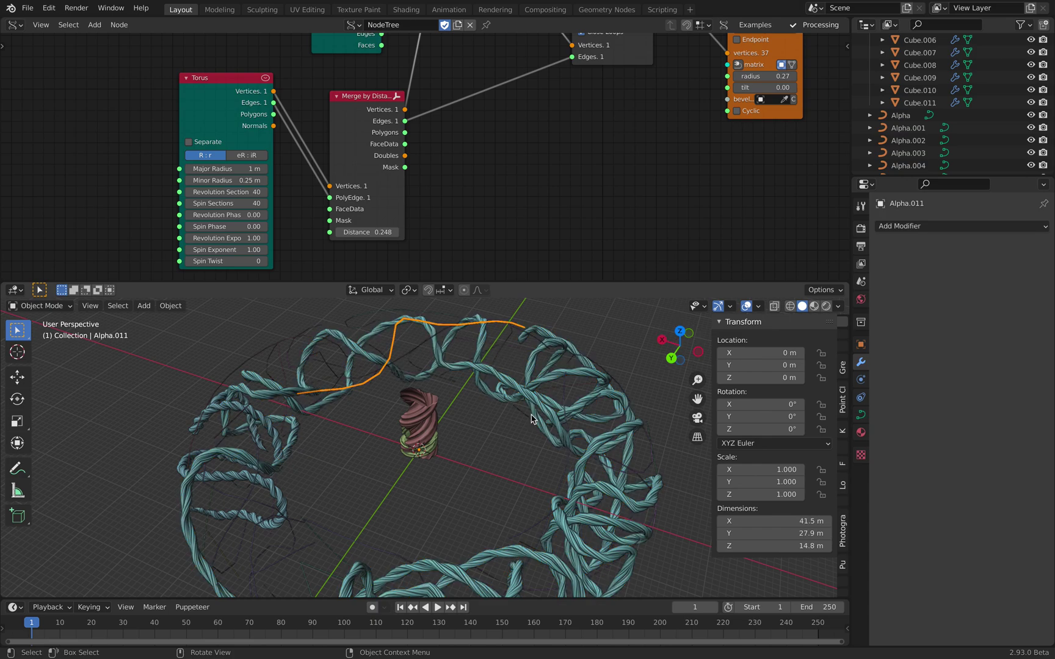
left_click(308, 536)
scroll(329, 513, "down", 5)
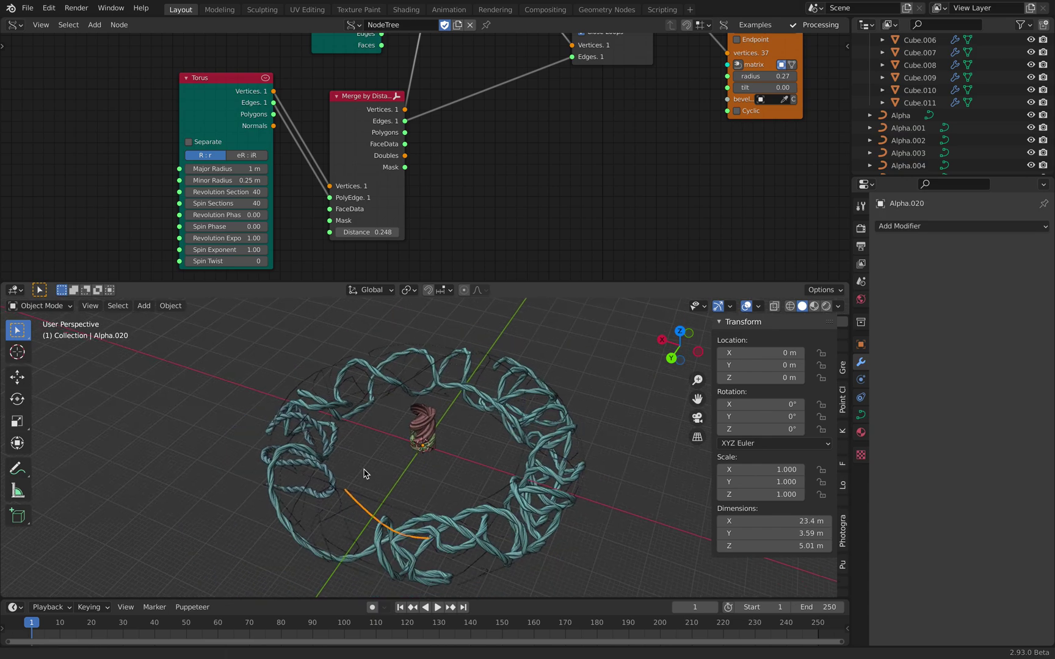
left_click(471, 522)
left_click(473, 523)
left_click(492, 528)
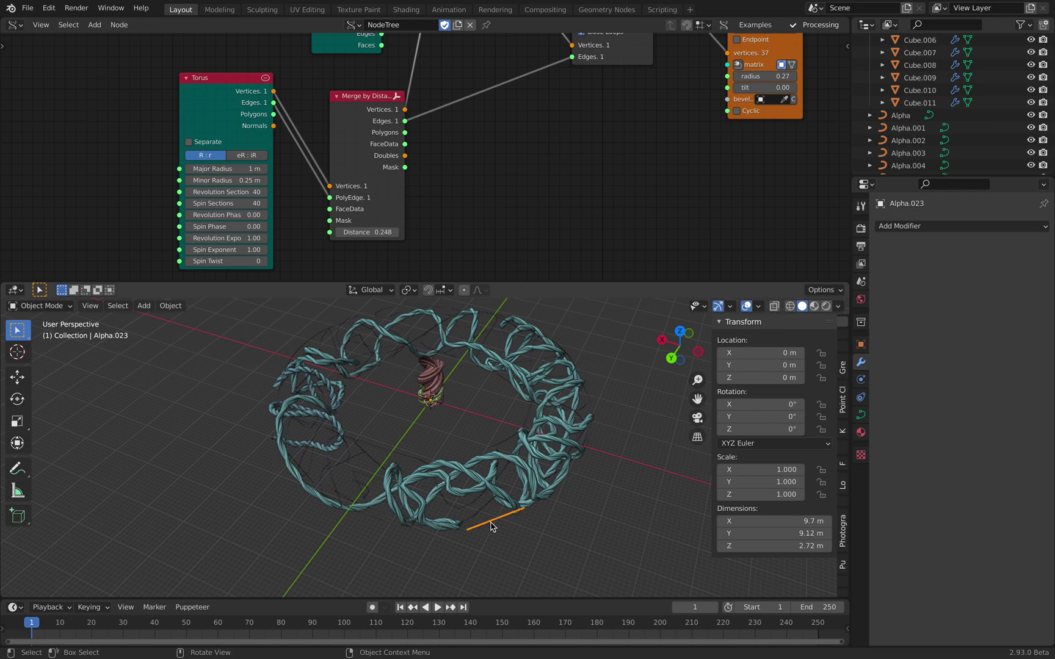
Step: Run the rope Cube.002 along the bare curve Alpha.002 by assigning that curve in both its Array and Curve modifiers
left_click(334, 474)
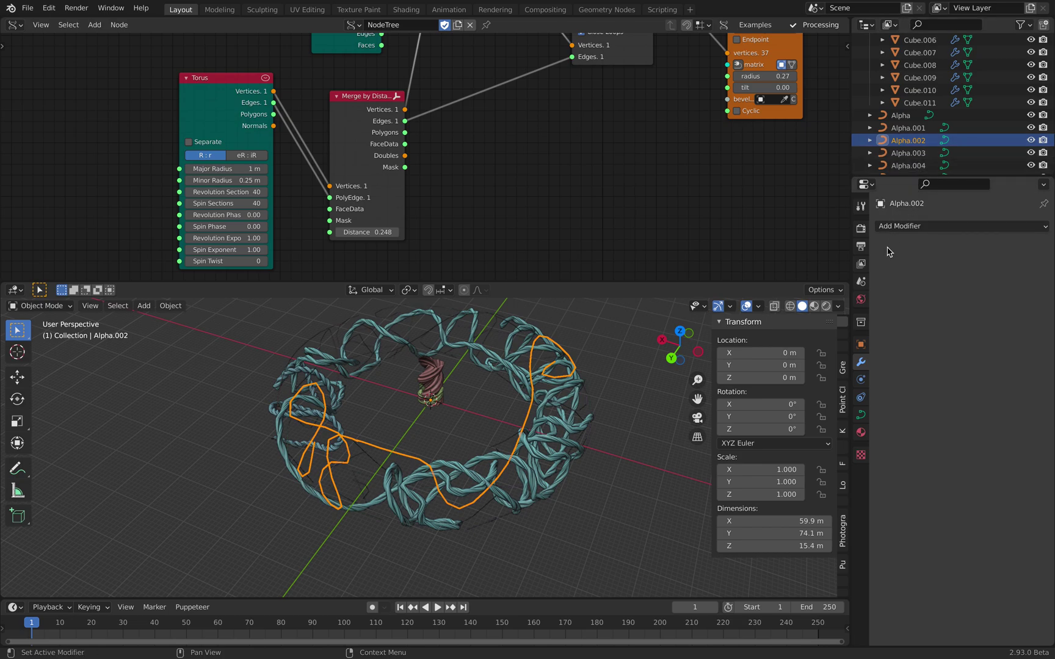
left_click(866, 344)
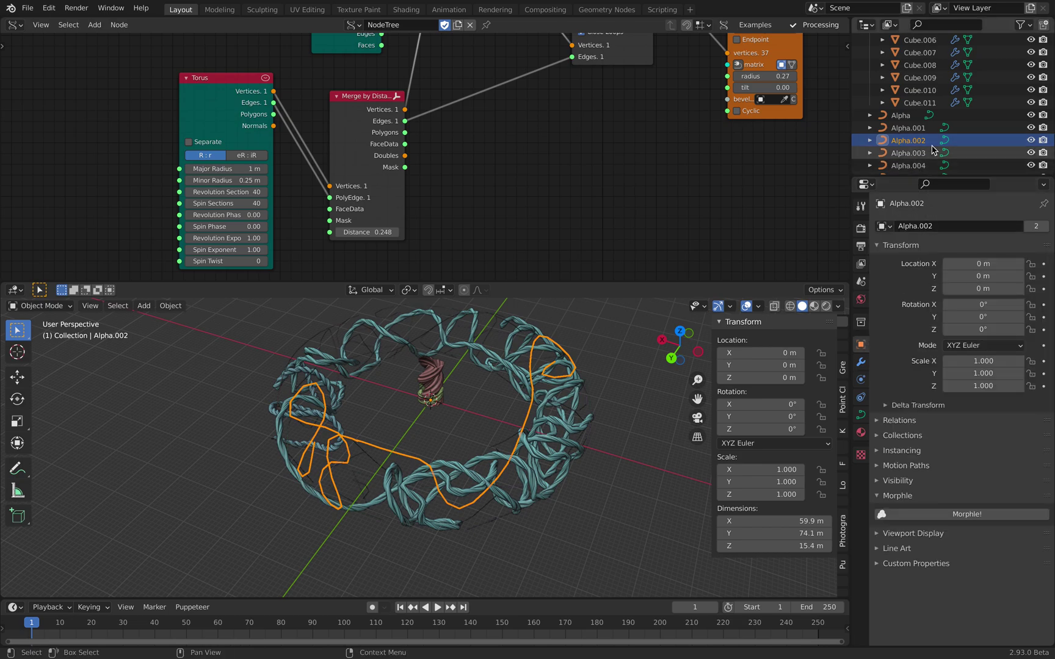
scroll(923, 113, "up", 3)
scroll(923, 111, "up", 2)
left_click(924, 92)
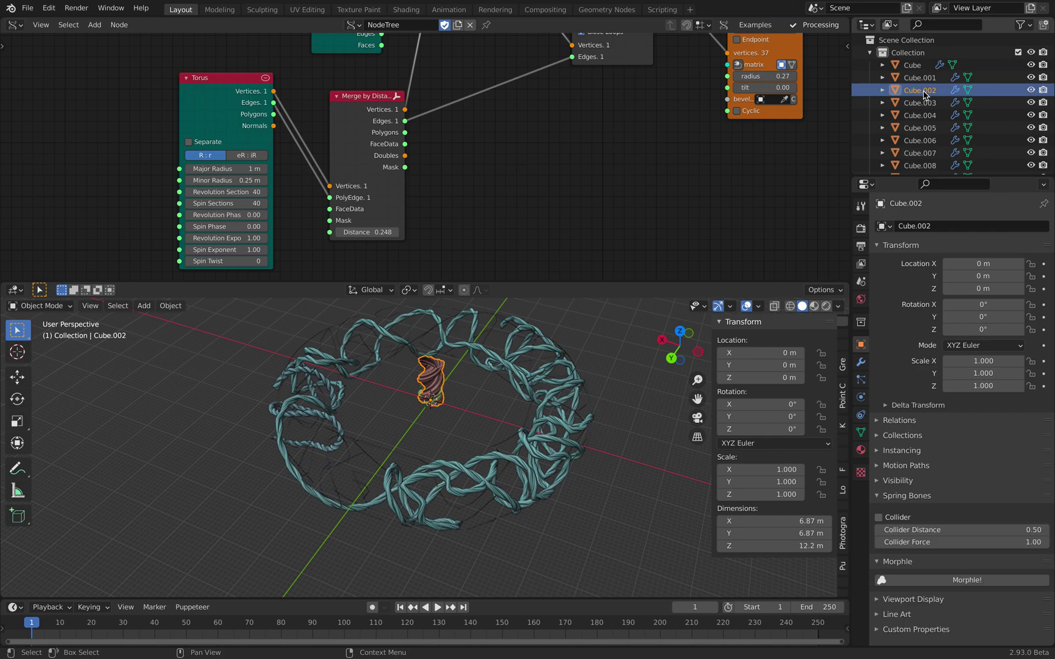
left_click(861, 362)
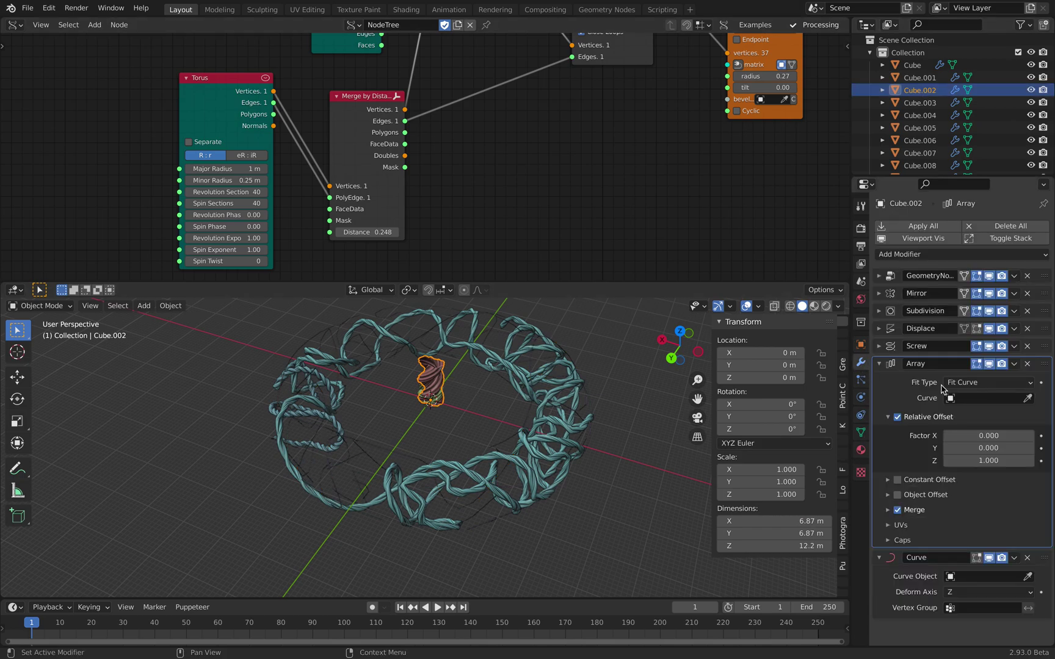
key("ctrl+v")
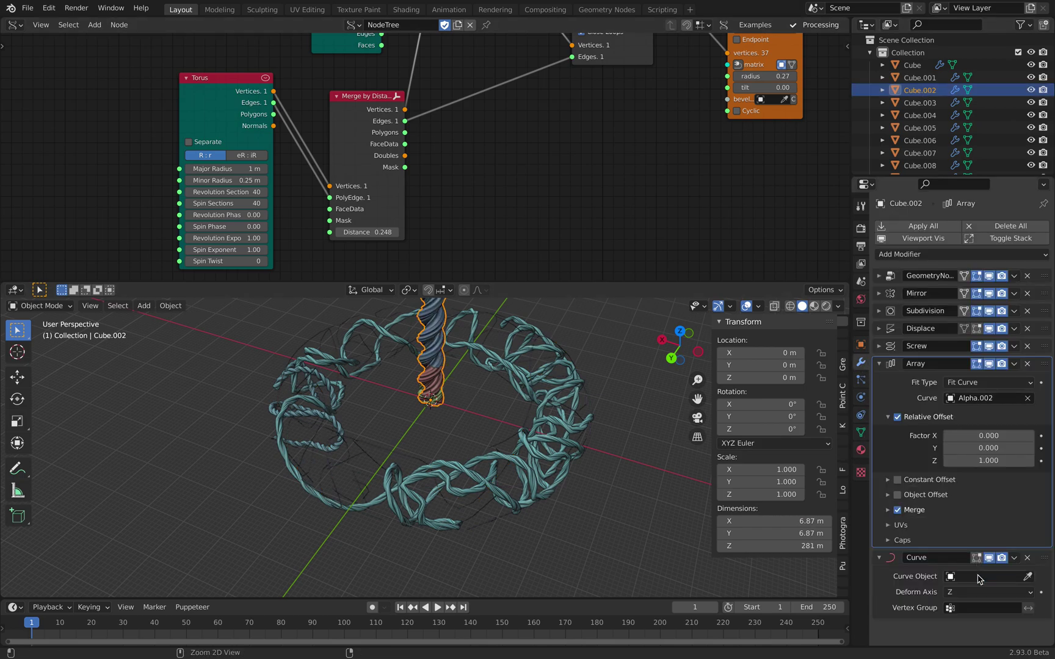
key("ctrl+v")
middle_click_drag(485, 426, 304, 355)
Step: Thicken all the ropes by raising the curve output node's radius to 0.82
left_click(424, 415)
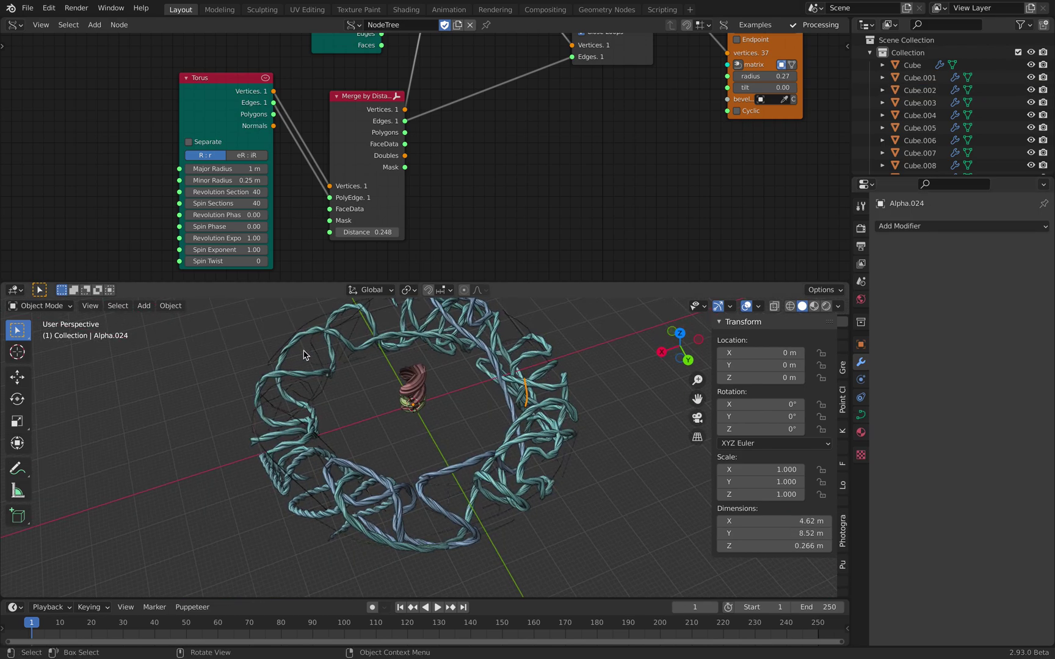
left_click(274, 399)
middle_click_drag(677, 126, 602, 194)
scroll(610, 190, "up", 2)
left_click_drag(728, 142, 757, 142)
middle_click_drag(594, 350, 596, 347)
middle_click_drag(560, 384, 549, 392)
left_click(317, 397)
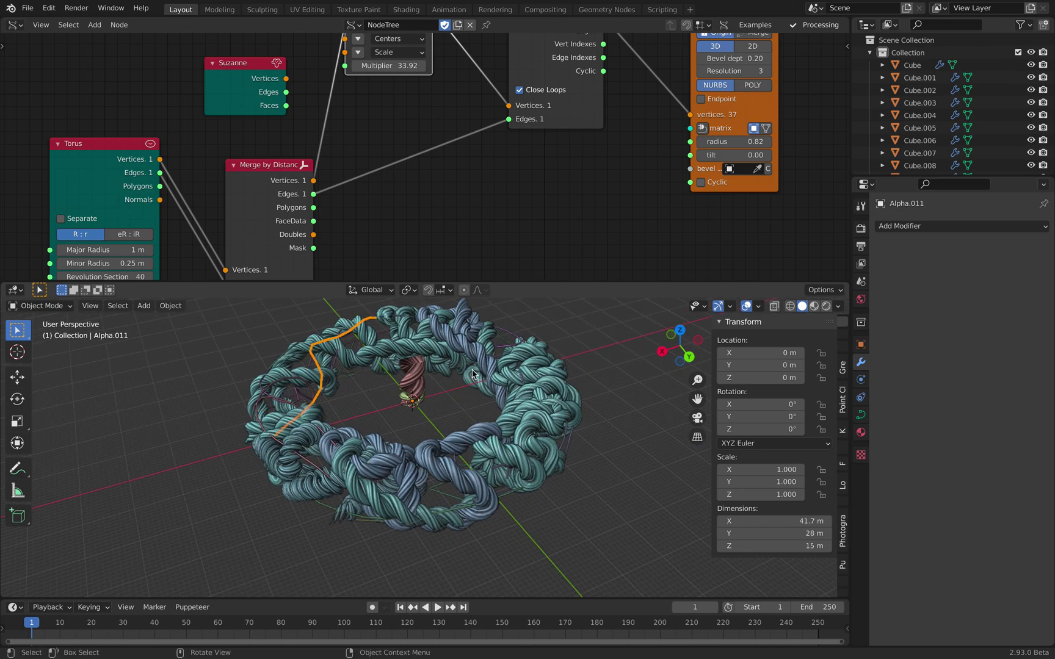
middle_click_drag(570, 341, 570, 341)
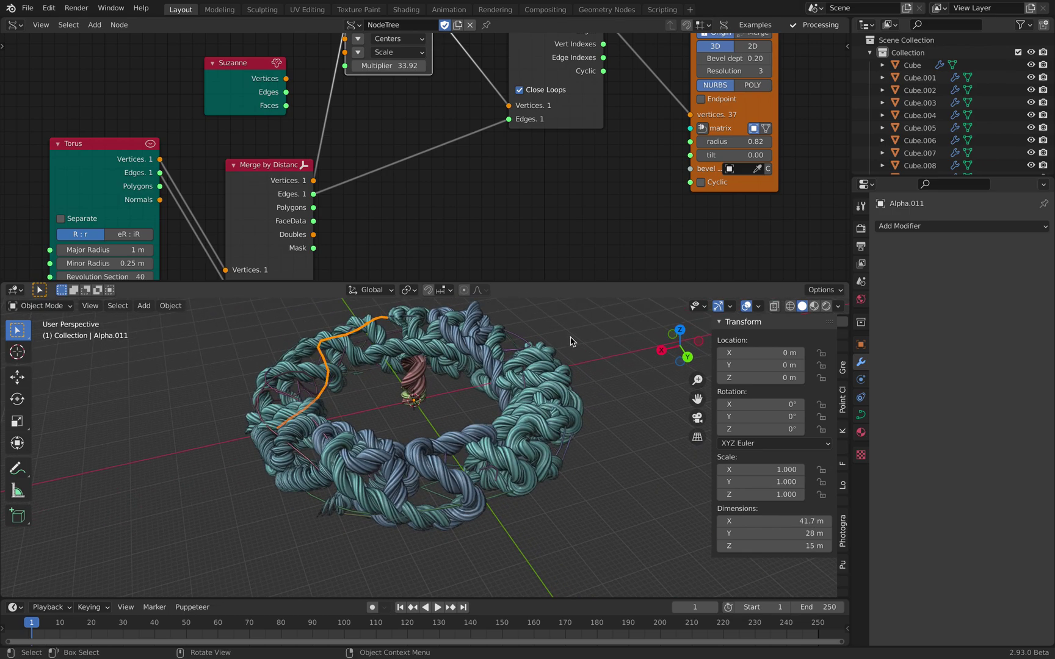
Step: Set the Torus node's Minor Radius to 0.29 m
middle_click_drag(101, 263, 159, 216)
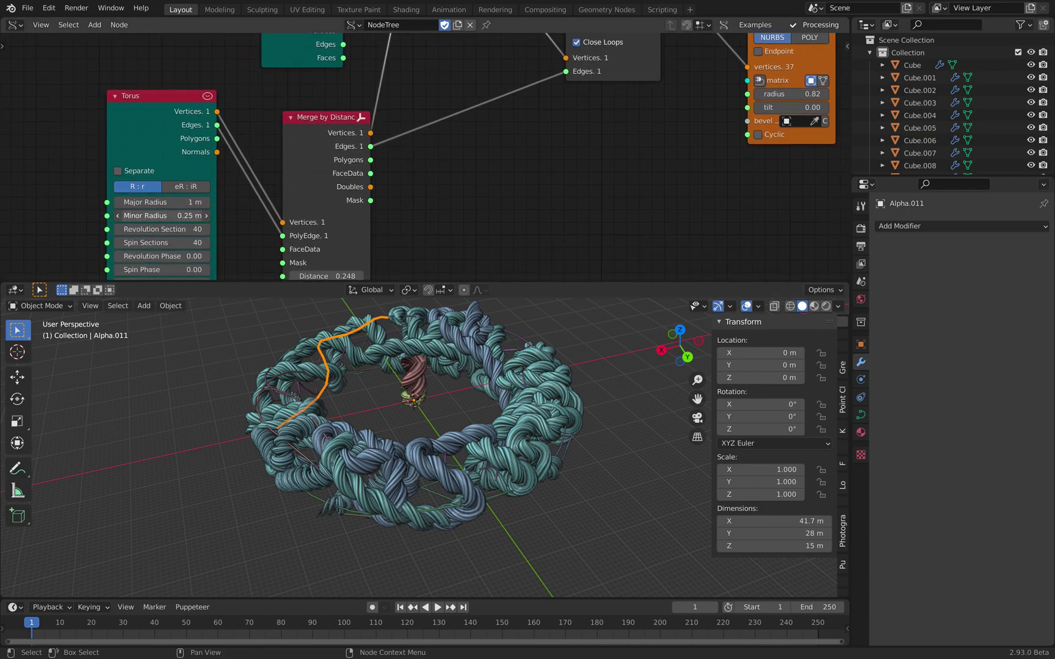
left_click_drag(159, 215, 187, 215)
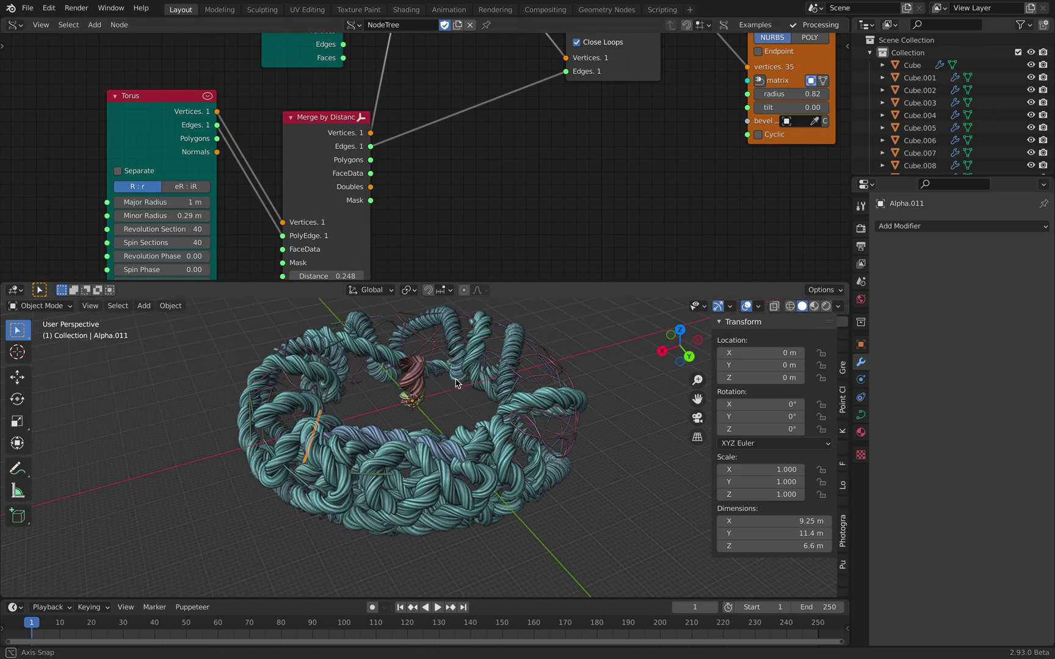